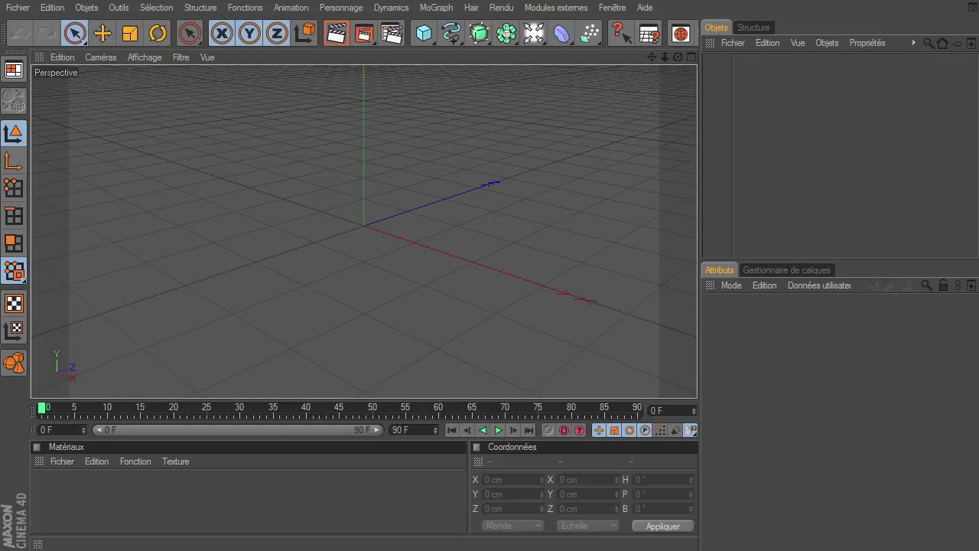
- Bring Chrome forward and replay the 'test explosion de couleur' reference video twice
{"action": "key", "text": "alt+Tab"}
{"action": "left_click_drag", "start_coordinate": [805, 62], "coordinate": [373, 15]}
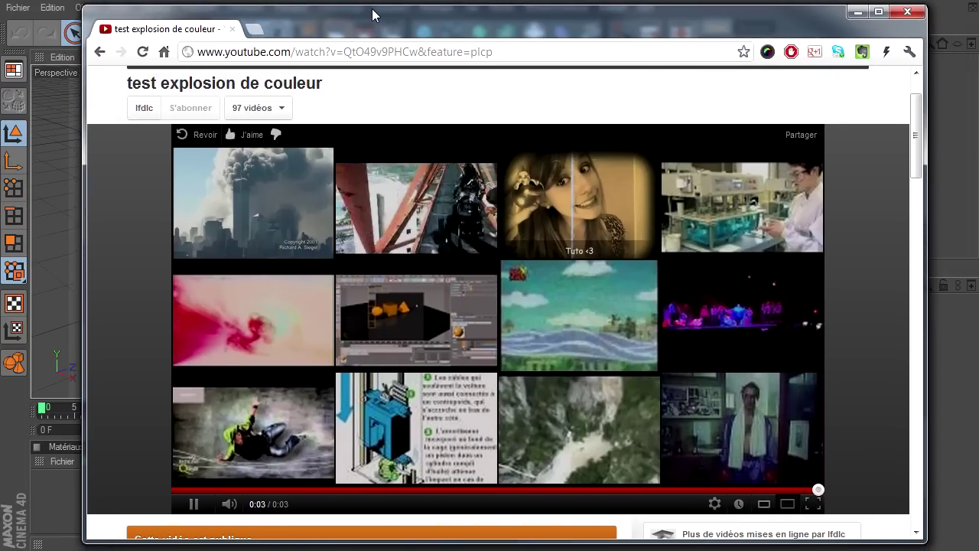
{"action": "left_click", "coordinate": [193, 503]}
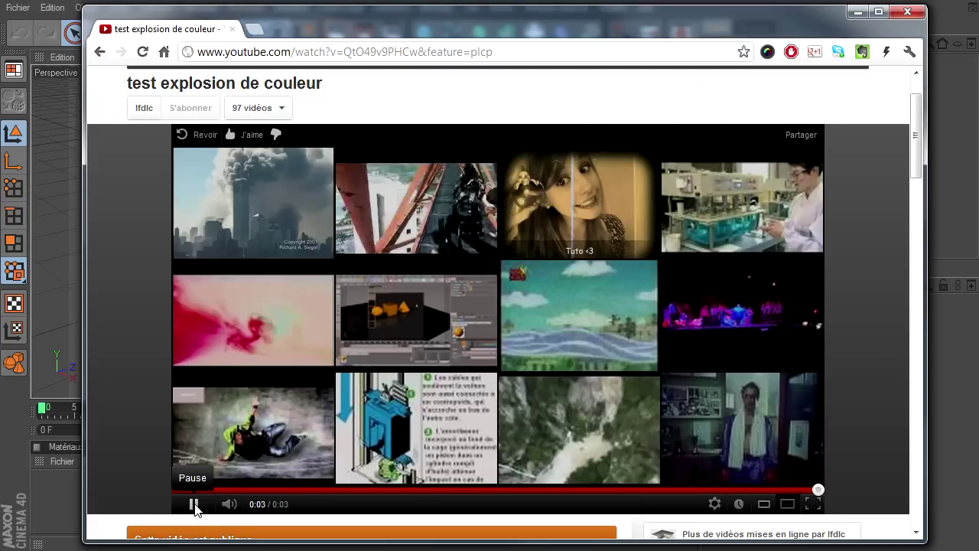
{"action": "left_click", "coordinate": [194, 505]}
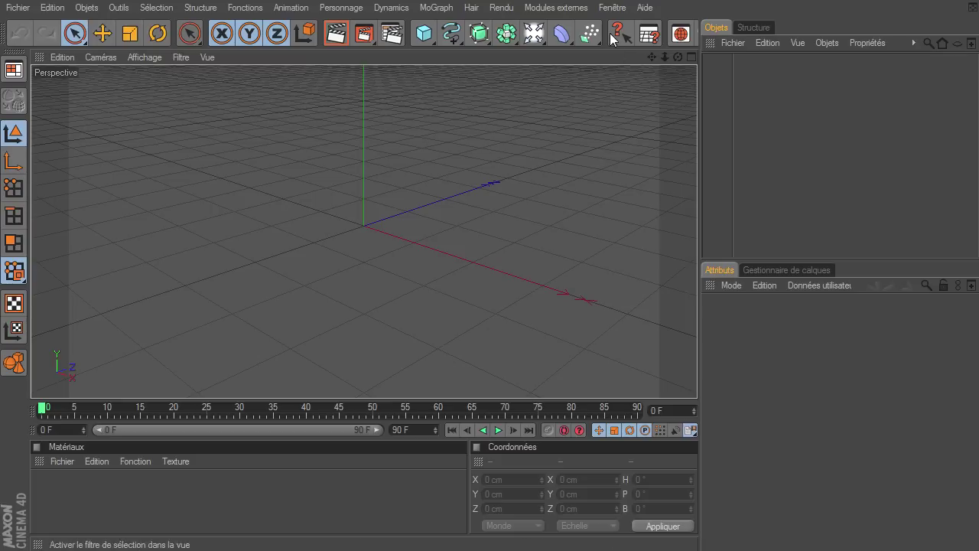
- Add an Emetteur particle emitter and briefly preview its particles
{"action": "left_click_drag", "start_coordinate": [590, 32], "coordinate": [670, 49]}
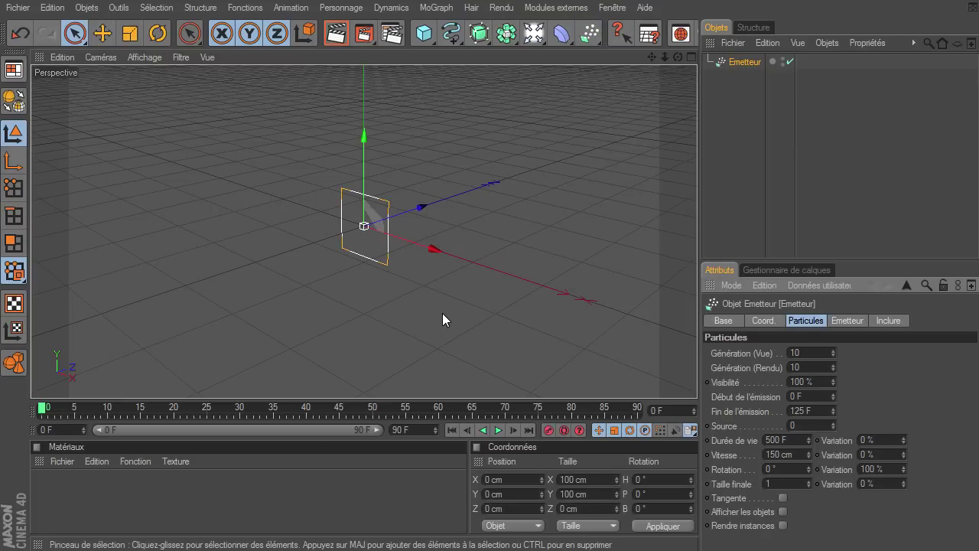
{"action": "left_click", "coordinate": [497, 430]}
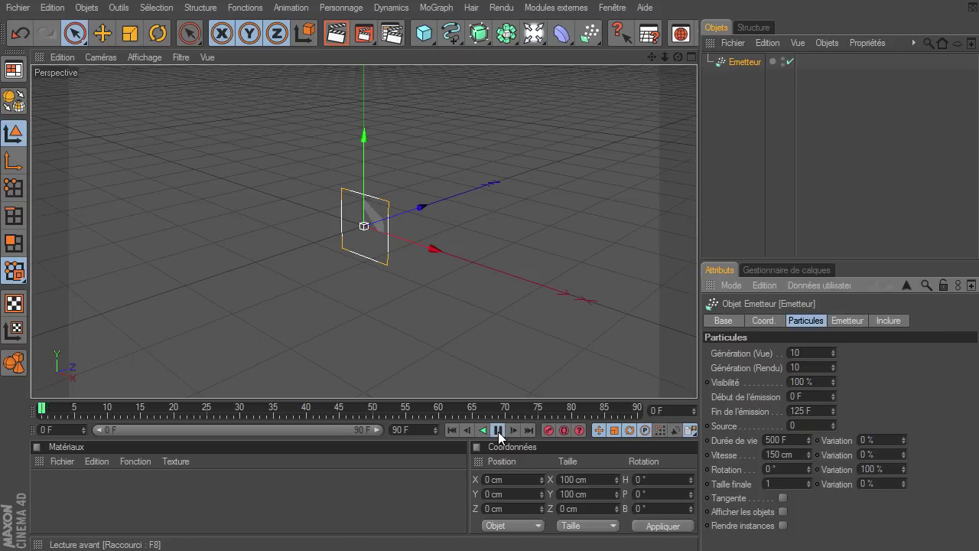
{"action": "left_click", "coordinate": [501, 432]}
- Set the scene's end frame to 300 F
{"action": "left_click", "coordinate": [413, 429]}
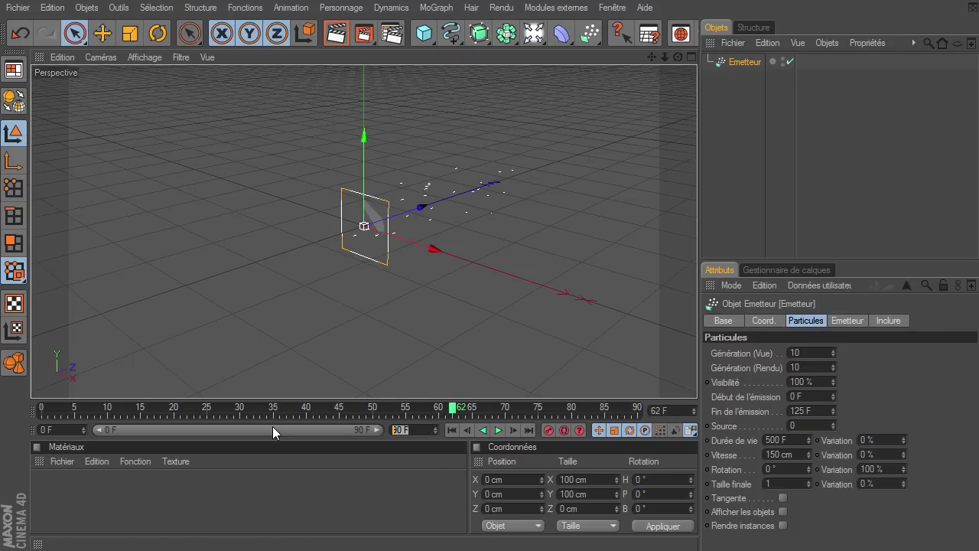
{"action": "type", "text": "300"}
{"action": "key", "text": "Return"}
{"action": "left_click", "coordinate": [279, 475]}
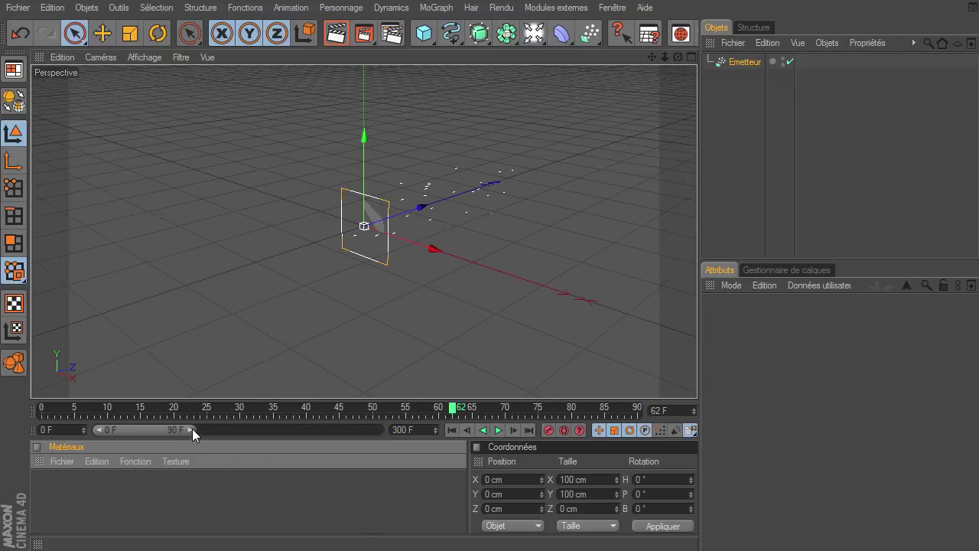
- Extend the timeline preview to 300 F, play the stream from the start, and orbit to follow it
{"action": "left_click_drag", "start_coordinate": [191, 429], "coordinate": [379, 429]}
{"action": "left_click", "coordinate": [451, 429]}
{"action": "left_click", "coordinate": [498, 430]}
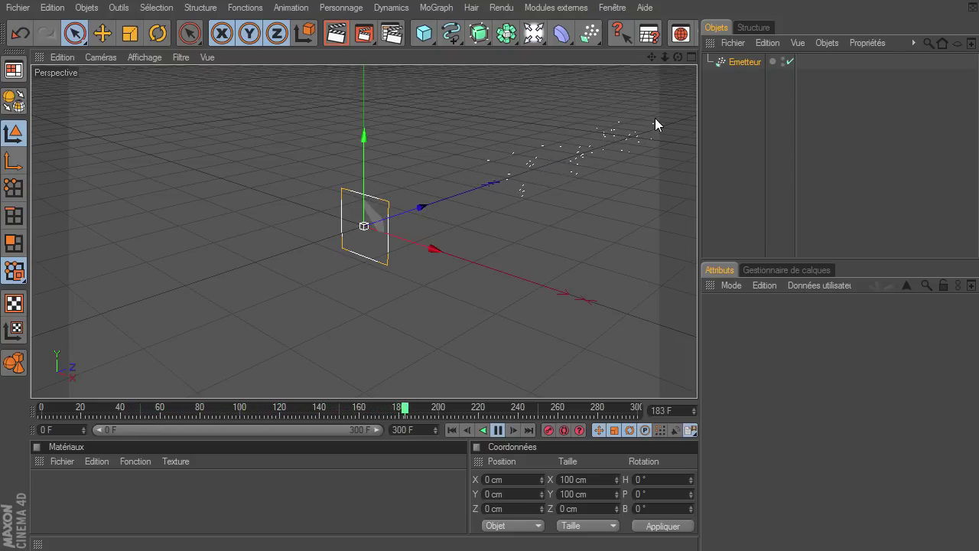
{"action": "left_click", "coordinate": [499, 430]}
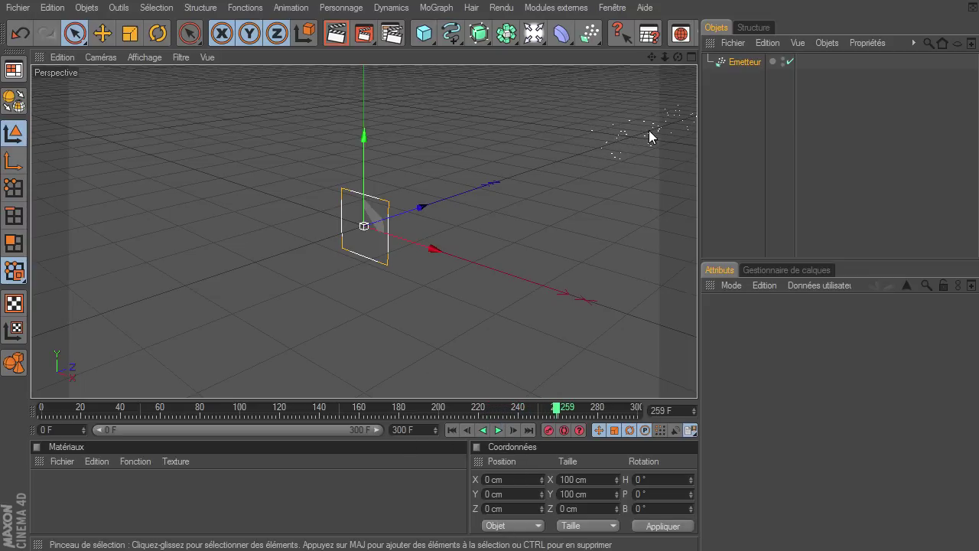
{"action": "mouse_move", "coordinate": [677, 60]}
{"action": "left_mouse_down"}
{"action": "mouse_move", "coordinate": [695, 379]}
{"action": "mouse_move", "coordinate": [593, 373]}
{"action": "left_mouse_up"}
- Rewind to frame 0, then set Emetteur's Taille X and Taille Y to 0 cm
{"action": "left_click", "coordinate": [452, 430]}
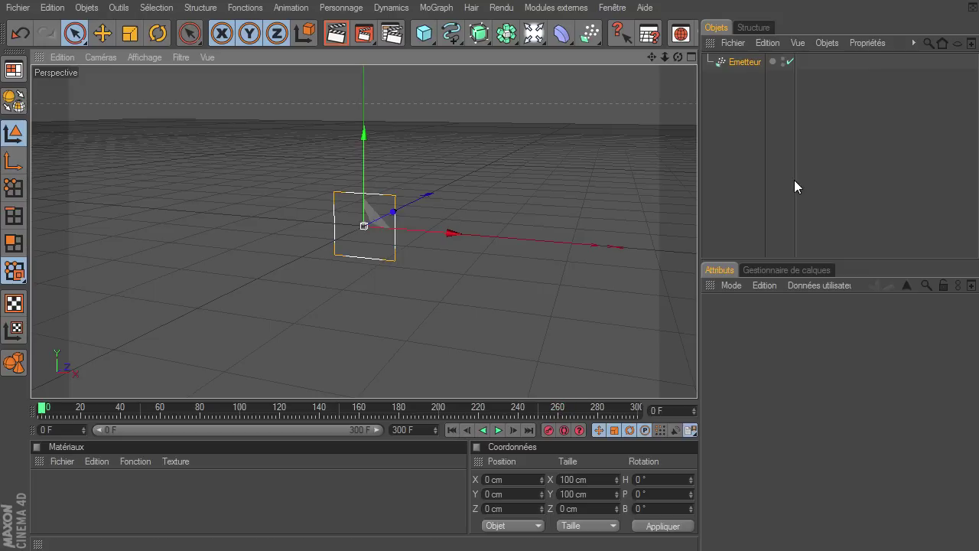
{"action": "left_click", "coordinate": [731, 62]}
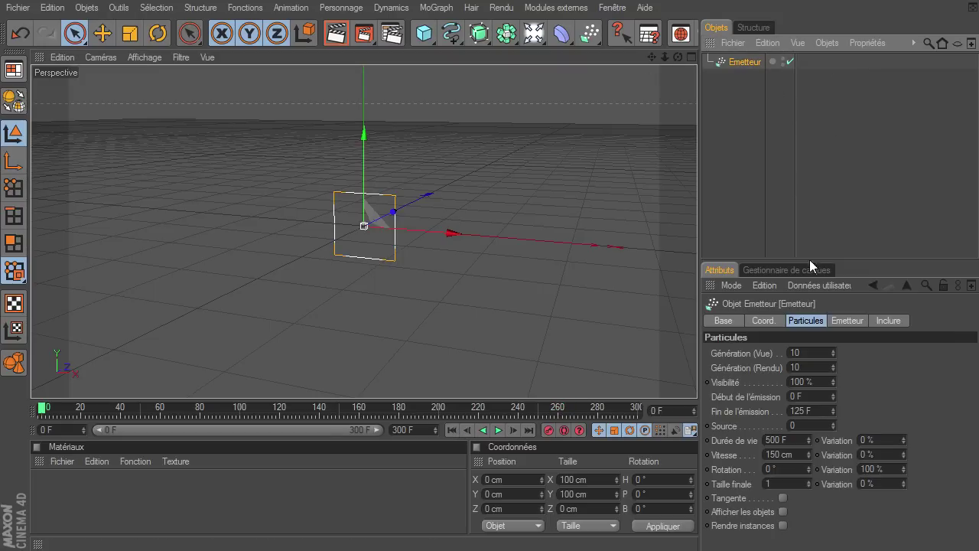
{"action": "left_click", "coordinate": [847, 322]}
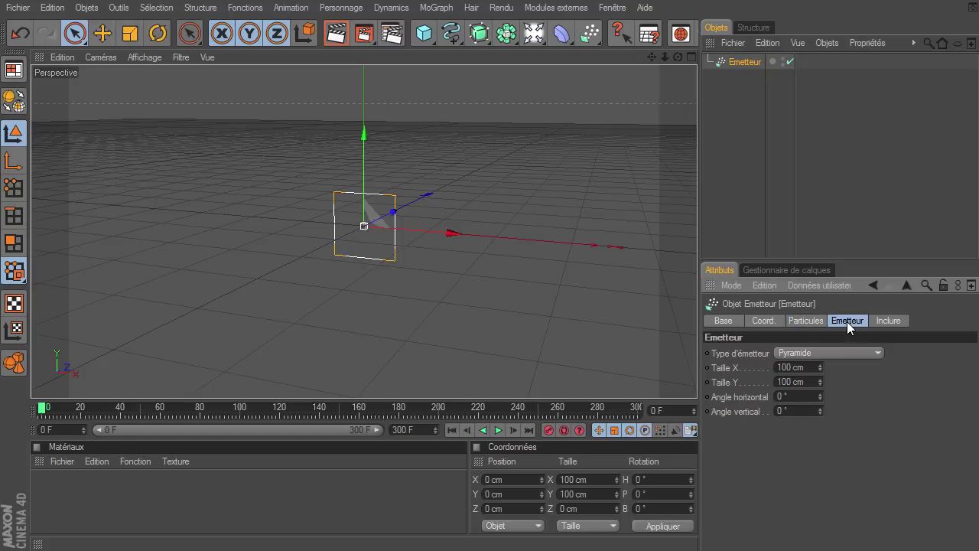
{"action": "left_click", "coordinate": [810, 322]}
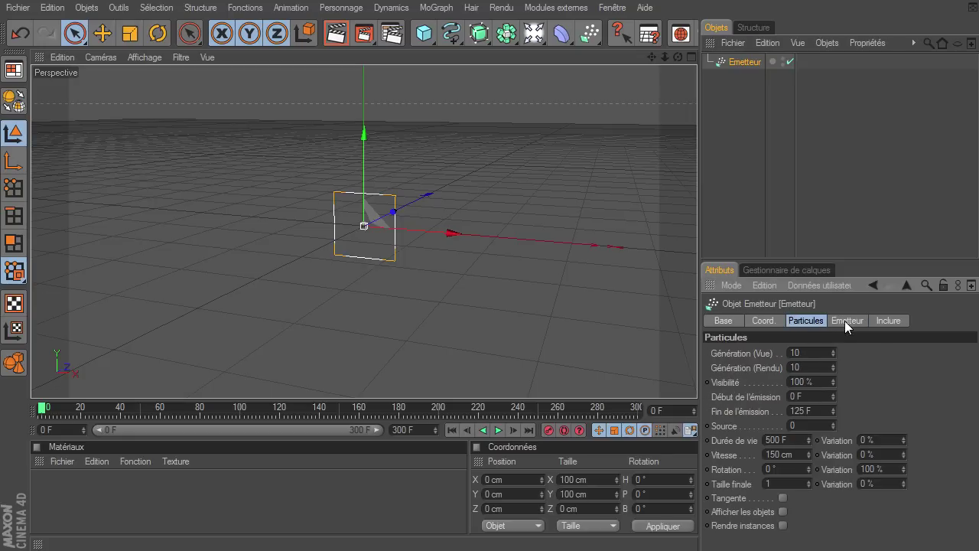
{"action": "left_click", "coordinate": [844, 320]}
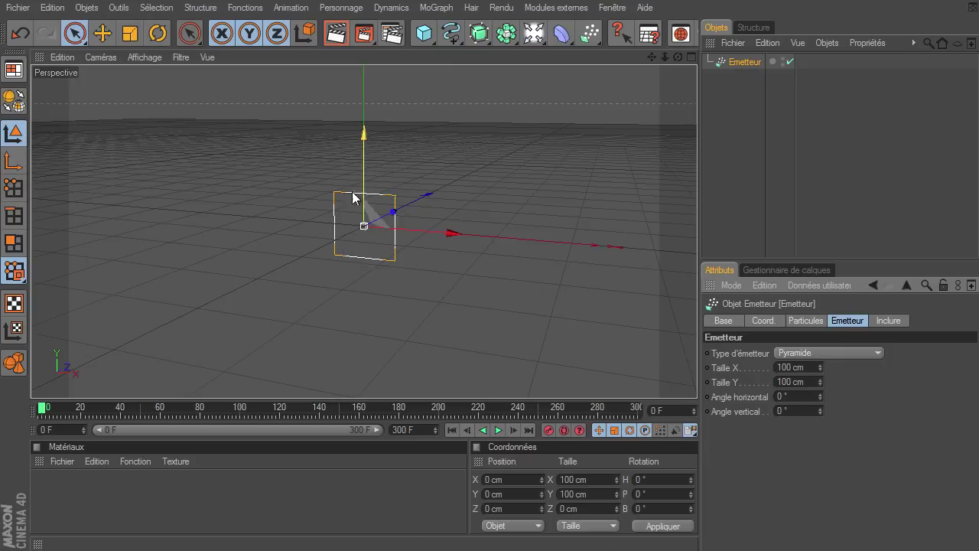
{"action": "left_click", "coordinate": [807, 367]}
{"action": "left_click_drag", "start_coordinate": [806, 367], "coordinate": [740, 378]}
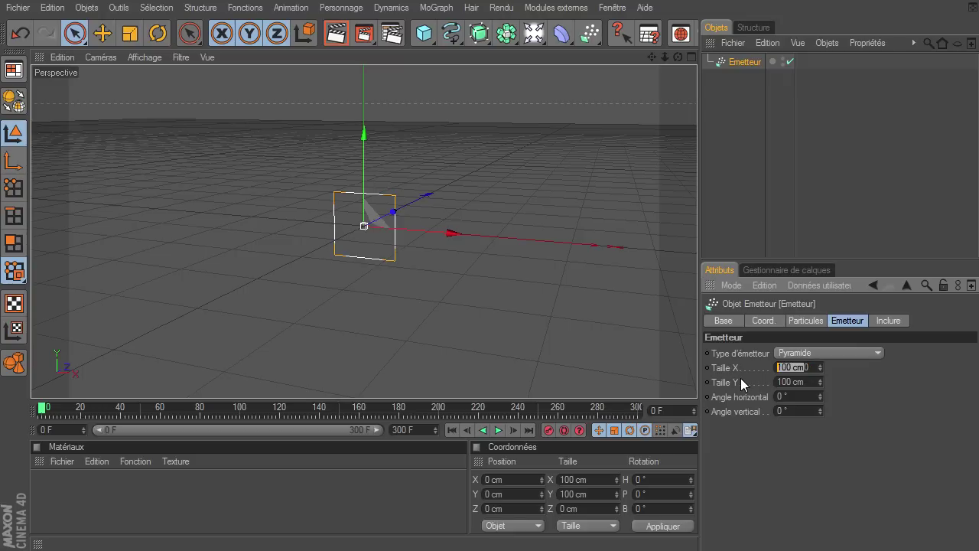
{"action": "type", "text": "0"}
{"action": "left_click_drag", "start_coordinate": [807, 379], "coordinate": [702, 381]}
{"action": "type", "text": "0"}
{"action": "key", "text": "Return"}
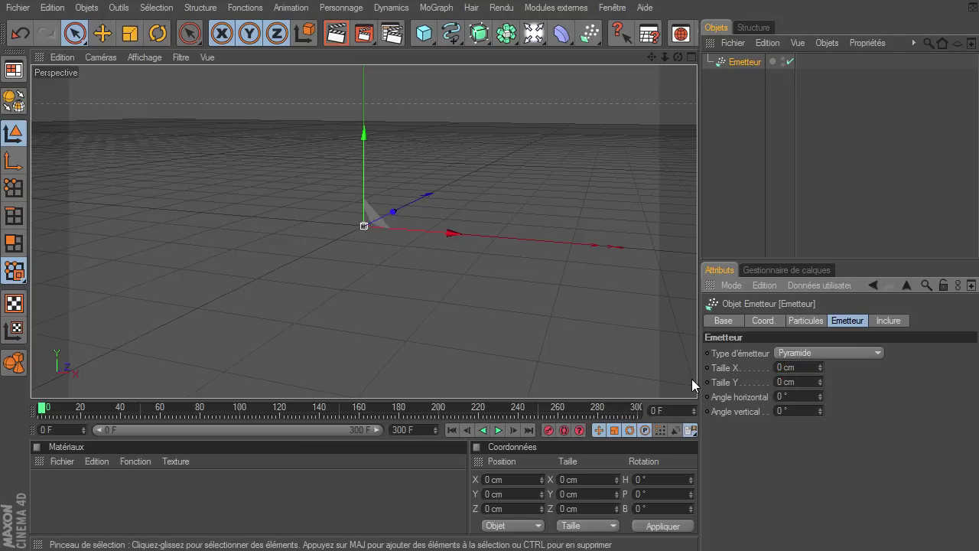
{"action": "left_click", "coordinate": [723, 186]}
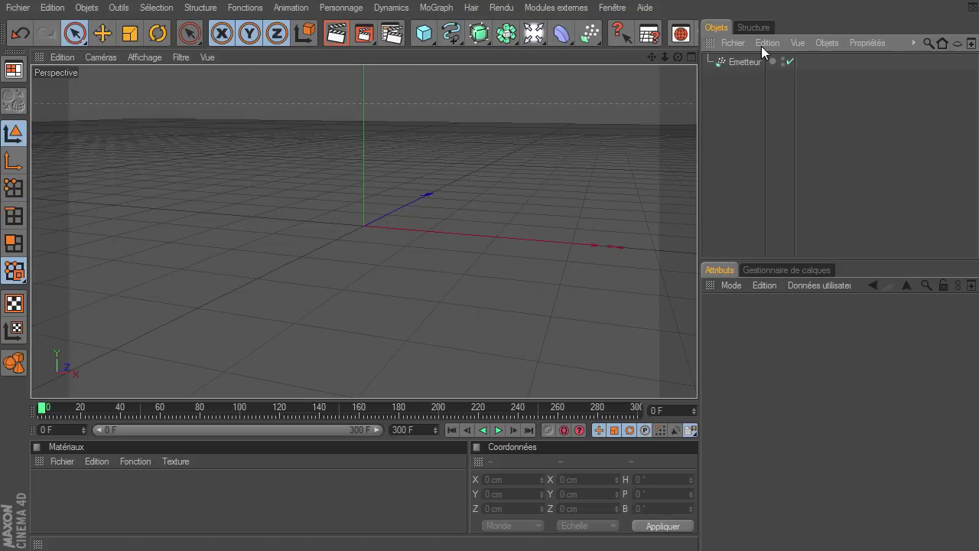
- Orbit higher and preview the point emitter's thin particle line, then rewind to frame 0
{"action": "mouse_move", "coordinate": [676, 59]}
{"action": "left_mouse_down"}
{"action": "mouse_move", "coordinate": [696, 379]}
{"action": "mouse_move", "coordinate": [592, 149]}
{"action": "left_mouse_up"}
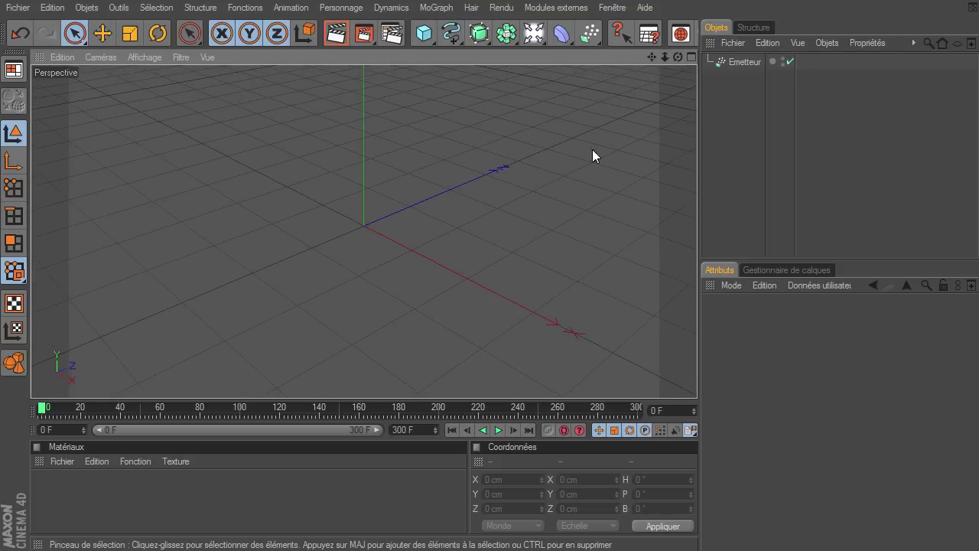
{"action": "left_click", "coordinate": [499, 430]}
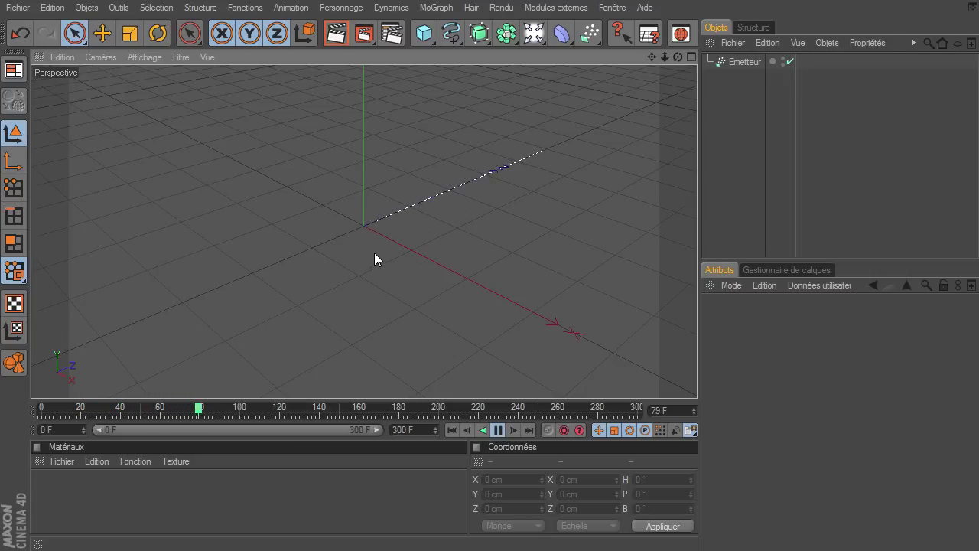
{"action": "left_click", "coordinate": [497, 430]}
{"action": "left_click", "coordinate": [449, 430]}
{"action": "left_click", "coordinate": [736, 62]}
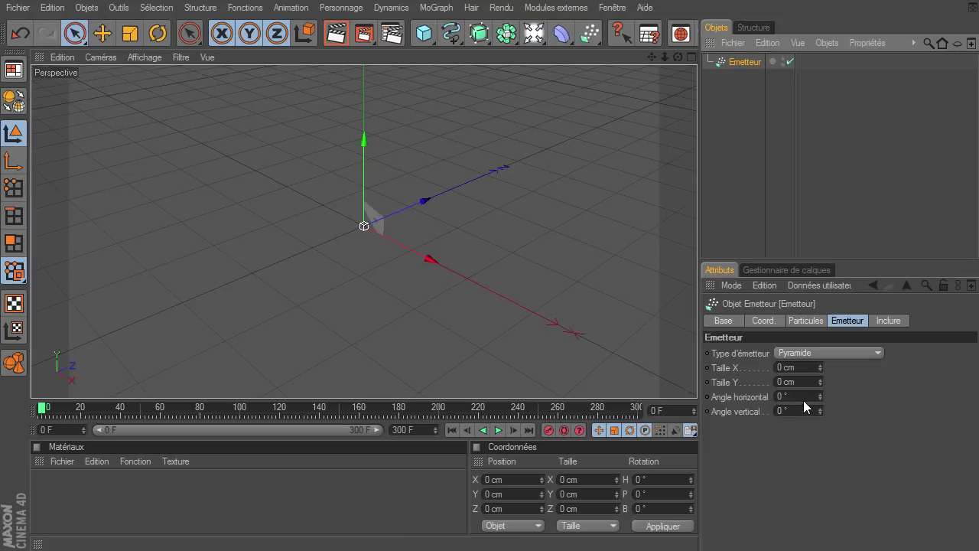
- Set the emitter's Angle horizontal to 20° and preview the spread
{"action": "left_click", "coordinate": [796, 396]}
{"action": "type", "text": "20"}
{"action": "key", "text": "Return"}
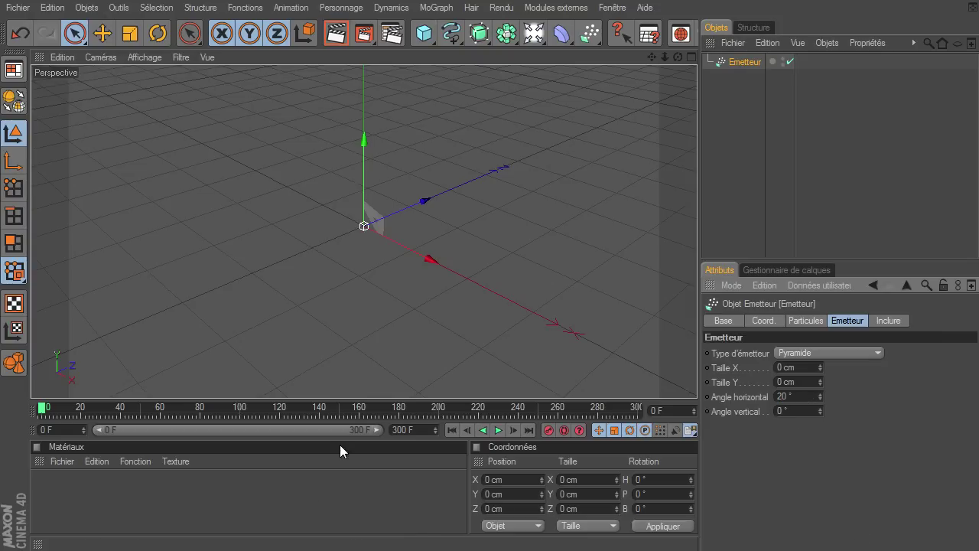
{"action": "left_click", "coordinate": [499, 430]}
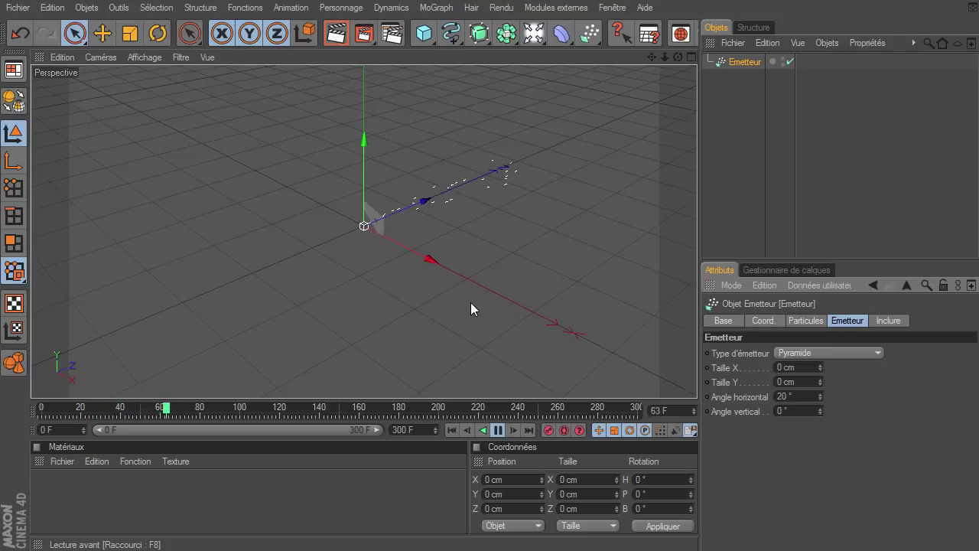
{"action": "left_click", "coordinate": [498, 428]}
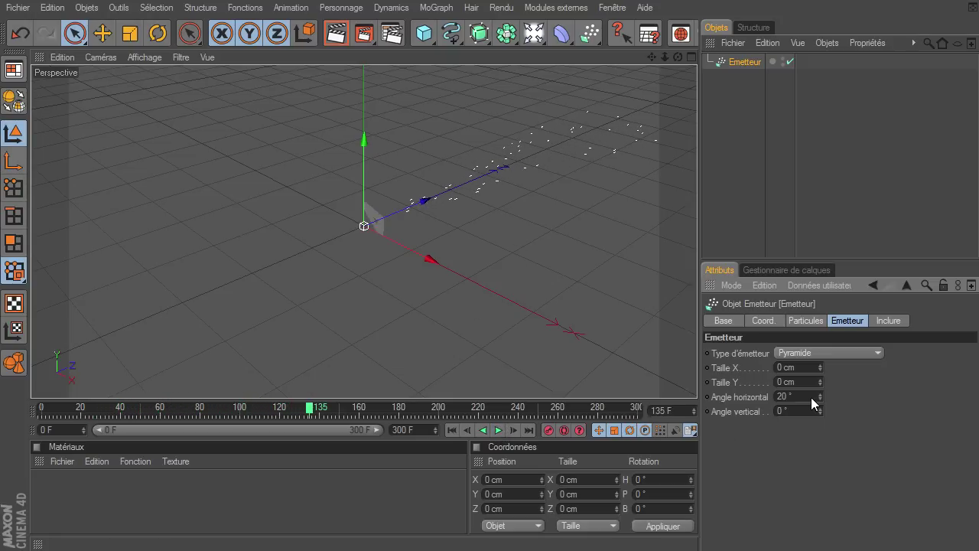
- Widen Angle horizontal to 180° and replay the particles from frame 0
{"action": "type", "text": "180"}
{"action": "key", "text": "Return"}
{"action": "left_click", "coordinate": [452, 430]}
{"action": "left_click", "coordinate": [498, 430]}
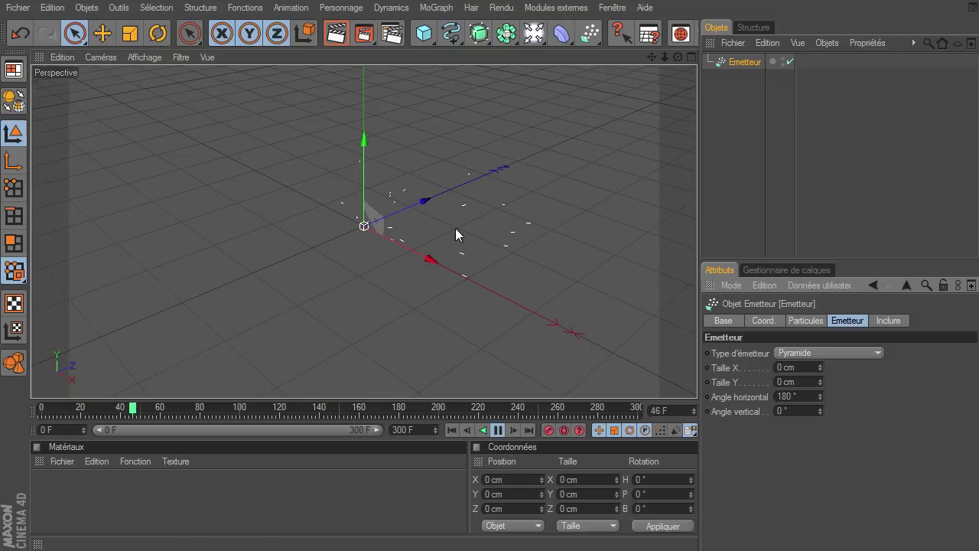
{"action": "left_click", "coordinate": [498, 431]}
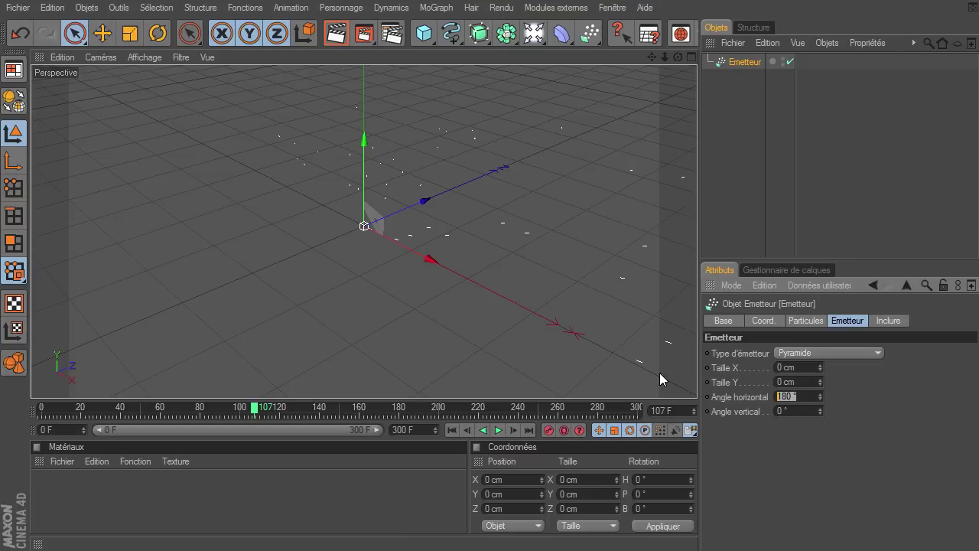
- Set Angle horizontal to 360°, replay, and orbit down to ground level
{"action": "type", "text": "360"}
{"action": "key", "text": "Return"}
{"action": "left_click", "coordinate": [452, 430]}
{"action": "left_click", "coordinate": [500, 431]}
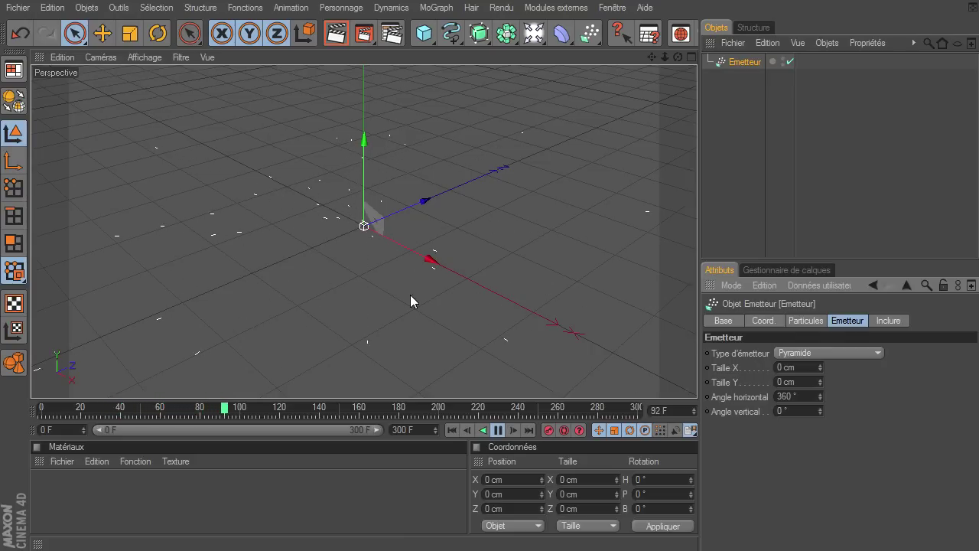
{"action": "left_click", "coordinate": [499, 430]}
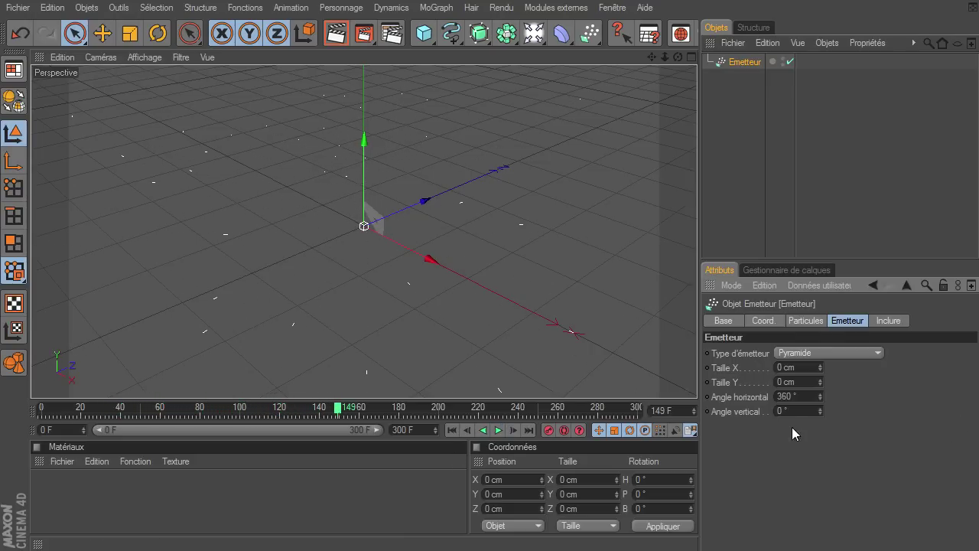
{"action": "left_click_drag", "start_coordinate": [677, 57], "coordinate": [696, 379]}
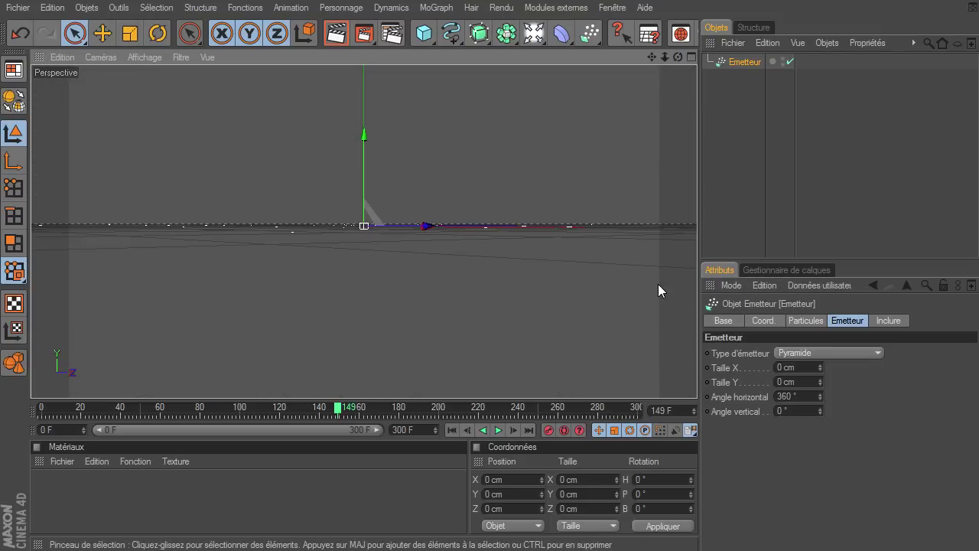
- Set the emitter's Angle vertical to 10° and replay the burst from frame 0
{"action": "left_click", "coordinate": [498, 430]}
{"action": "left_click", "coordinate": [498, 430]}
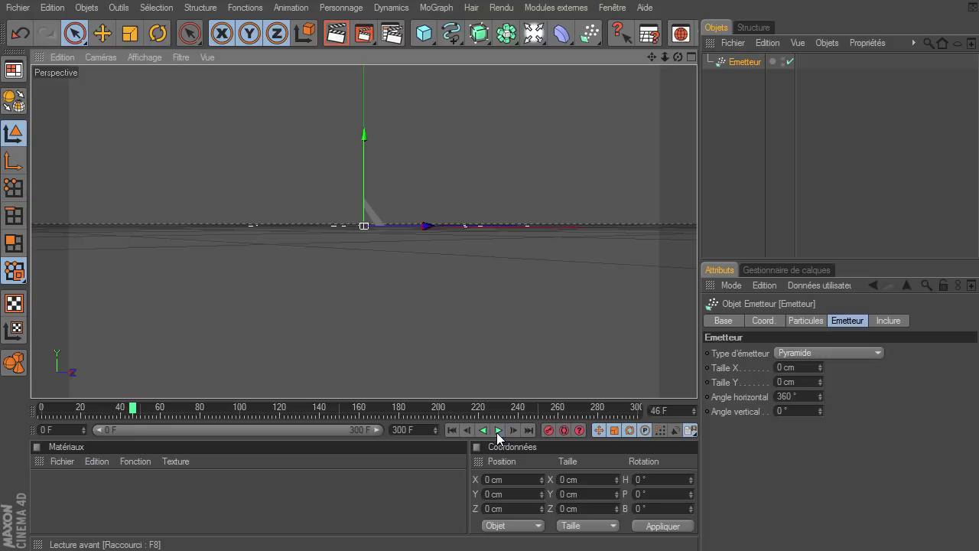
{"action": "left_click", "coordinate": [810, 413]}
{"action": "type", "text": "10"}
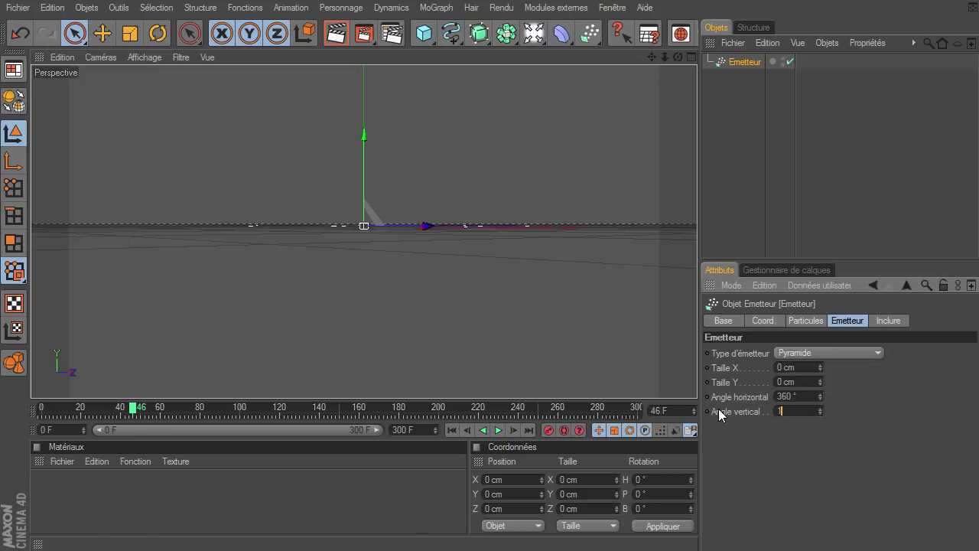
{"action": "left_click", "coordinate": [452, 429]}
{"action": "left_click", "coordinate": [498, 430]}
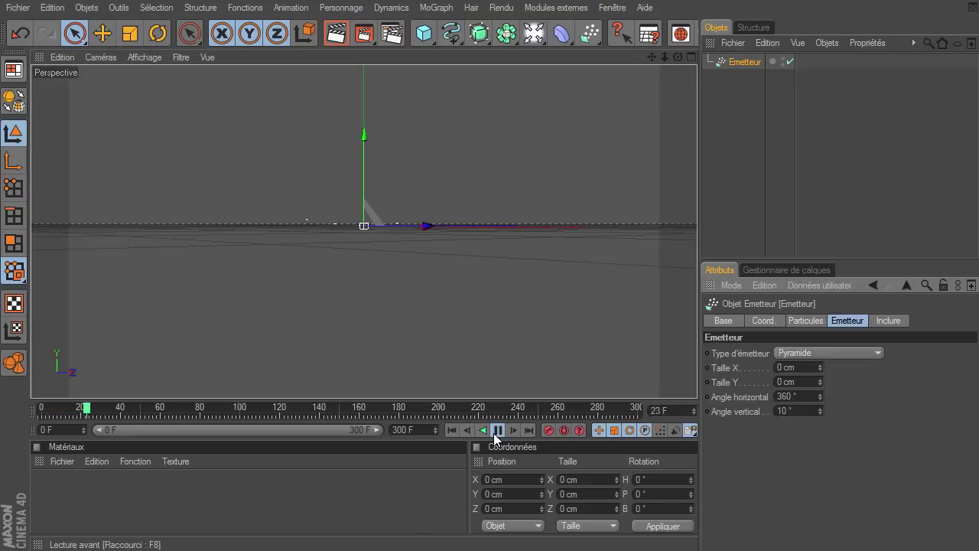
{"action": "left_click", "coordinate": [497, 431]}
- Orbit back to an elevated view and replay the burst, pausing at frame 80
{"action": "left_click_drag", "start_coordinate": [677, 56], "coordinate": [150, 287]}
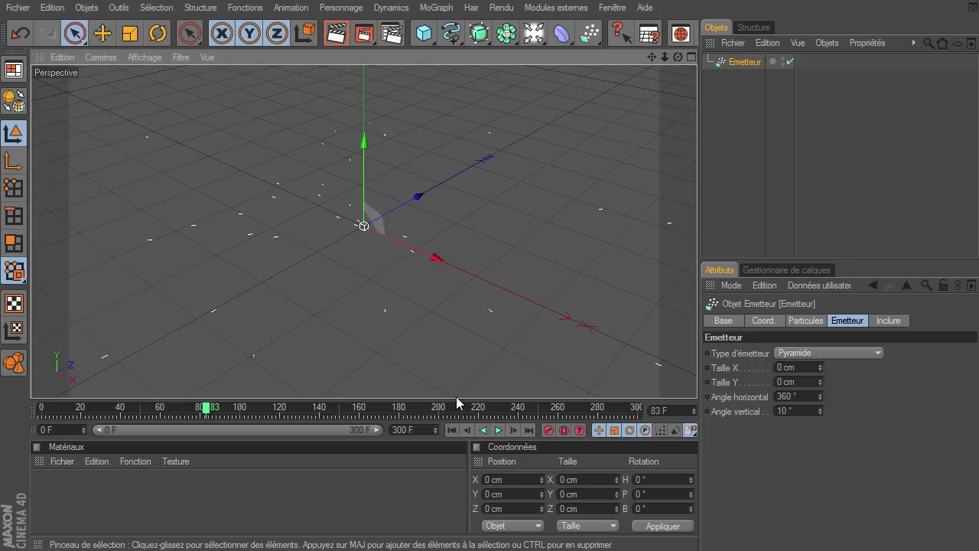
{"action": "left_click", "coordinate": [452, 431]}
{"action": "left_click", "coordinate": [498, 430]}
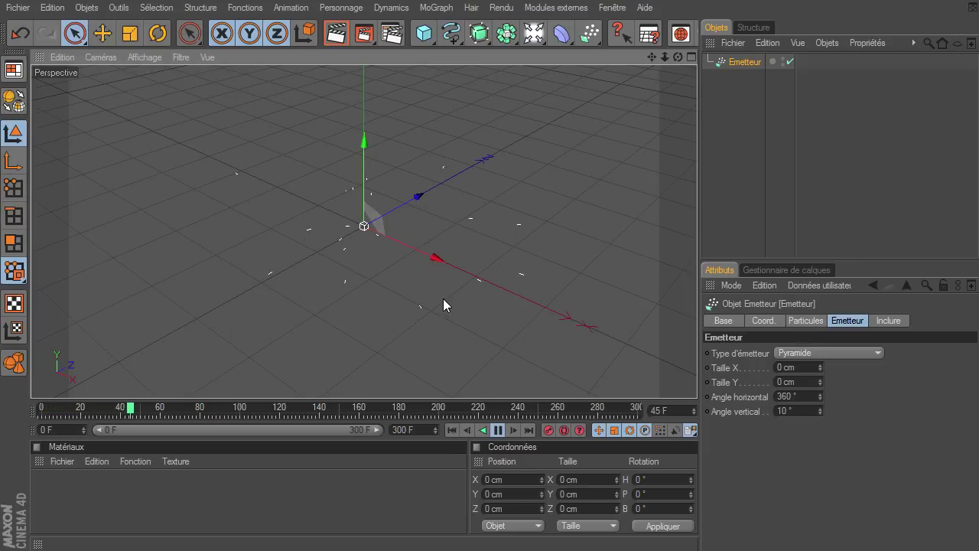
{"action": "left_click", "coordinate": [498, 430]}
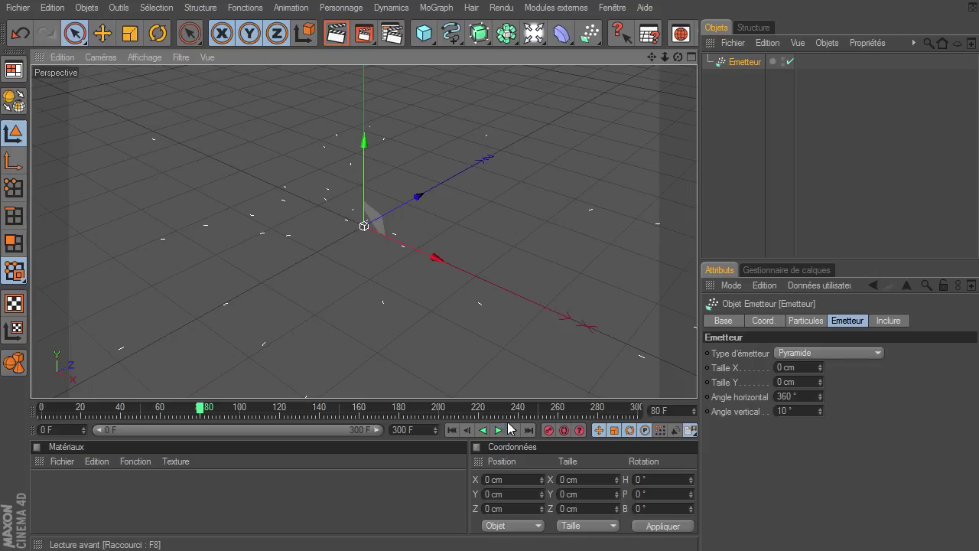
- Set Génération (Vue) and Génération (Rendu) to 2000 in the Particules tab
{"action": "left_click", "coordinate": [806, 320]}
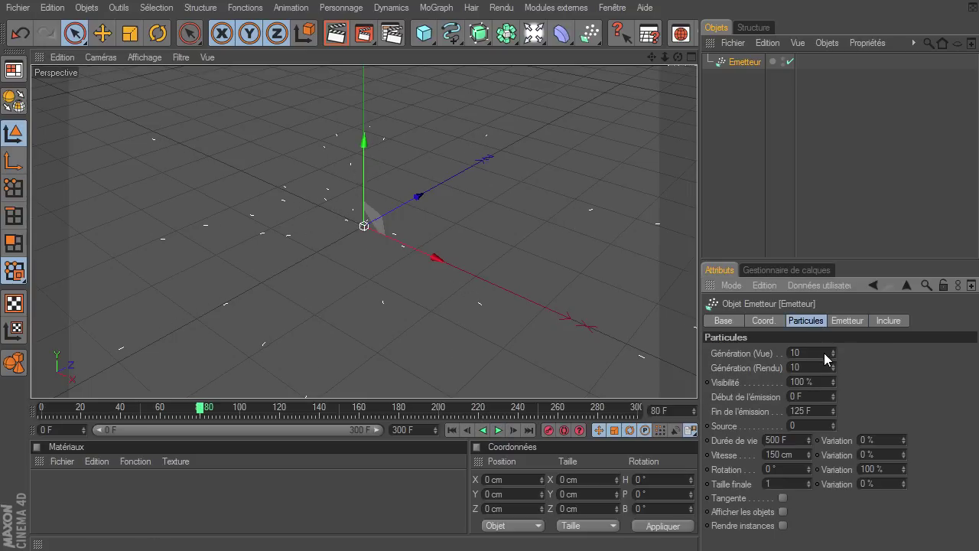
{"action": "left_click", "coordinate": [824, 353]}
{"action": "type", "text": "2000"}
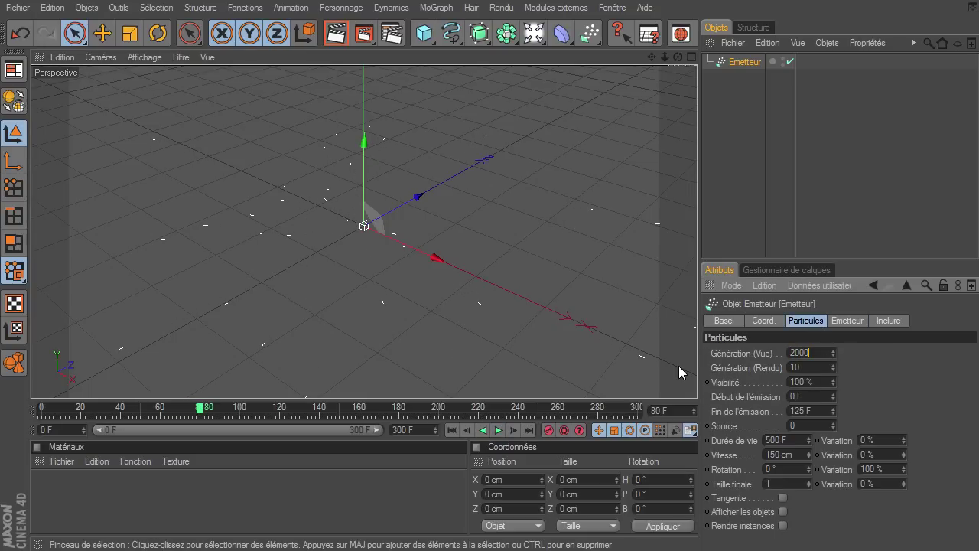
{"action": "left_click", "coordinate": [803, 367]}
{"action": "type", "text": "2000"}
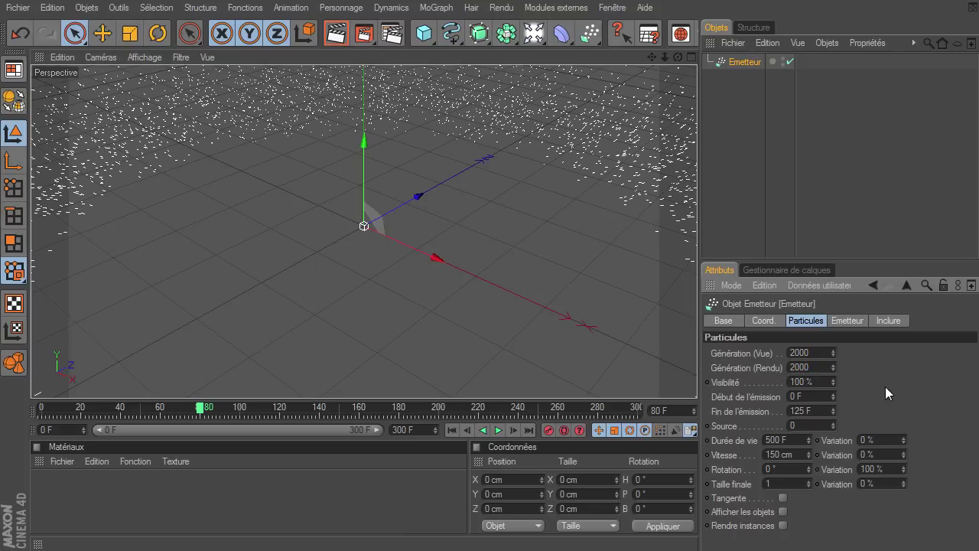
- Zoom out and replay the dense particle field, pausing at frame 165
{"action": "left_click_drag", "start_coordinate": [667, 56], "coordinate": [697, 379]}
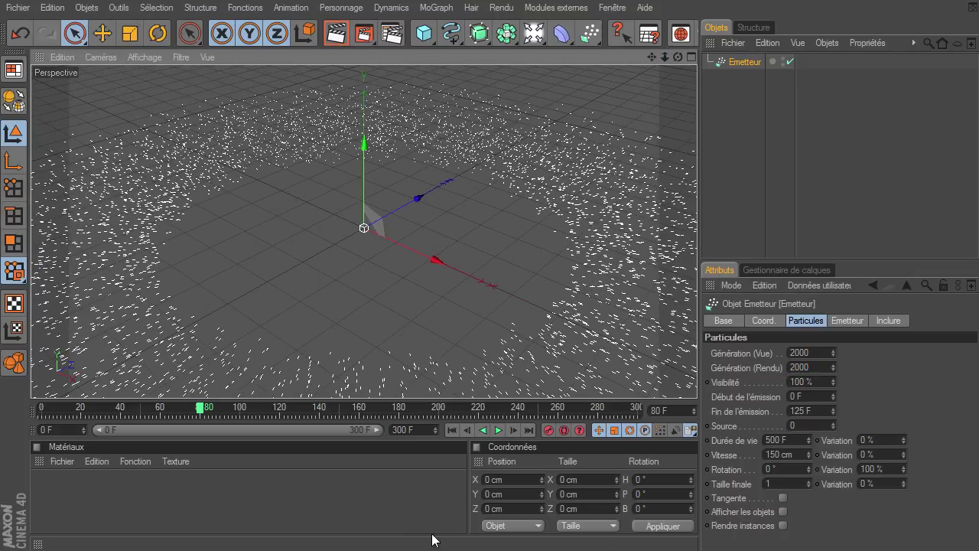
{"action": "left_click", "coordinate": [452, 430]}
{"action": "left_click", "coordinate": [498, 430]}
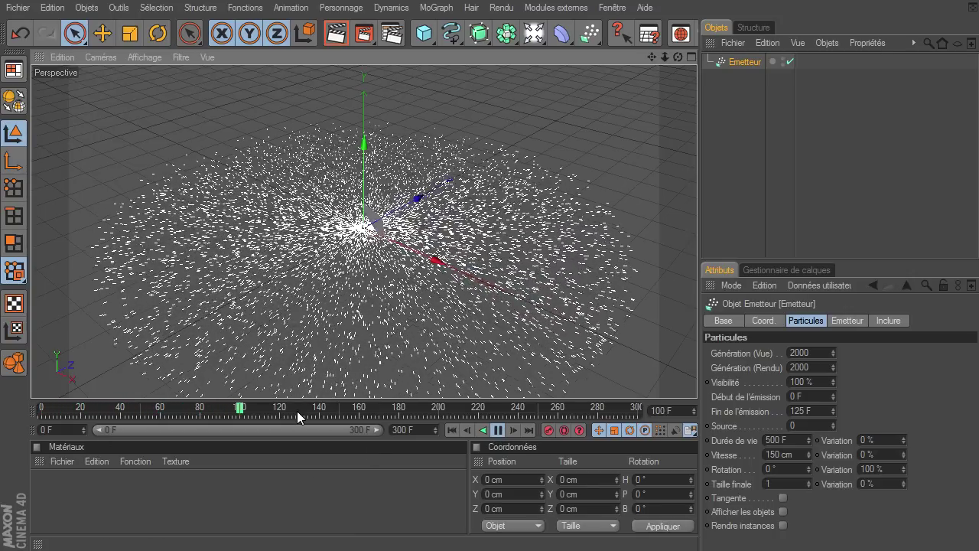
{"action": "left_click", "coordinate": [498, 430]}
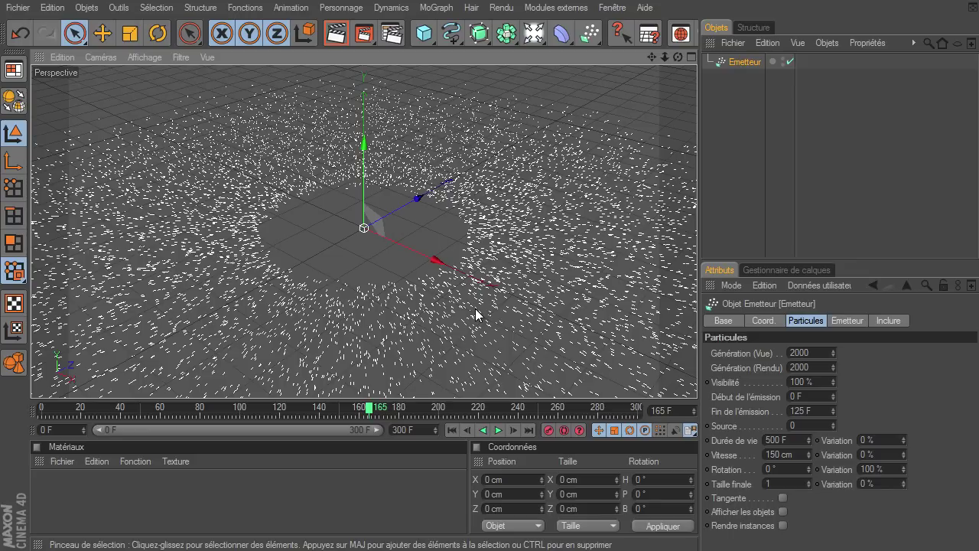
- Set Fin de l'émission to 10 F and replay to see a single expanding ring
{"action": "left_click", "coordinate": [820, 413]}
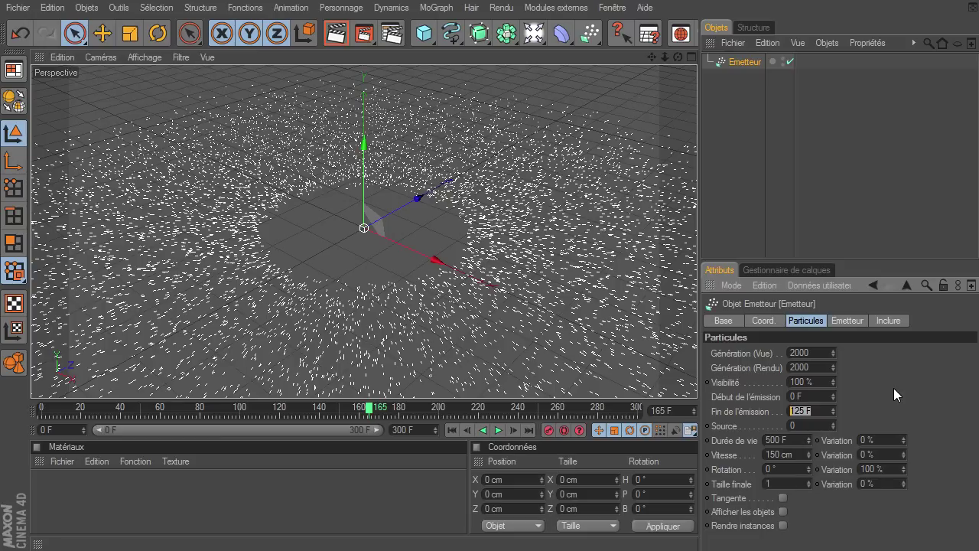
{"action": "type", "text": "10"}
{"action": "key", "text": "Return"}
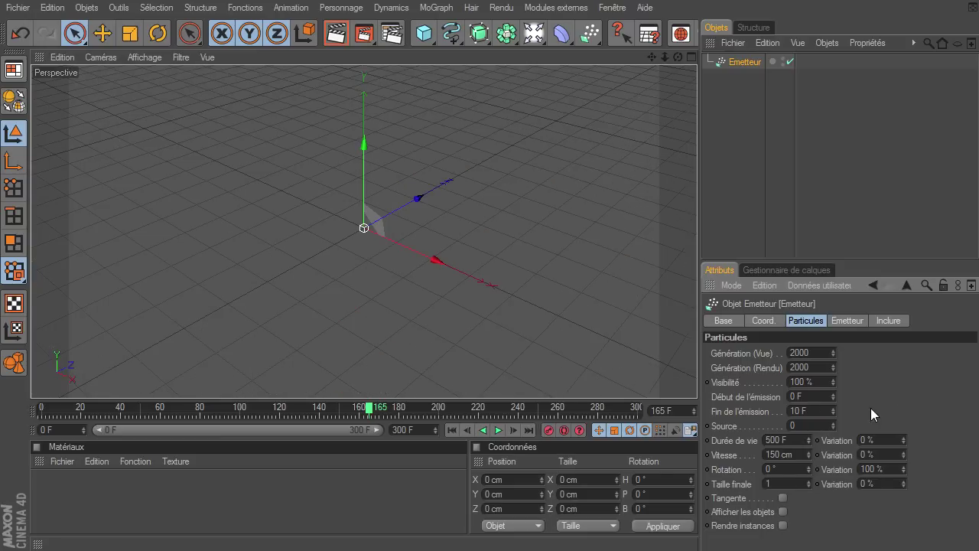
{"action": "left_click", "coordinate": [453, 431]}
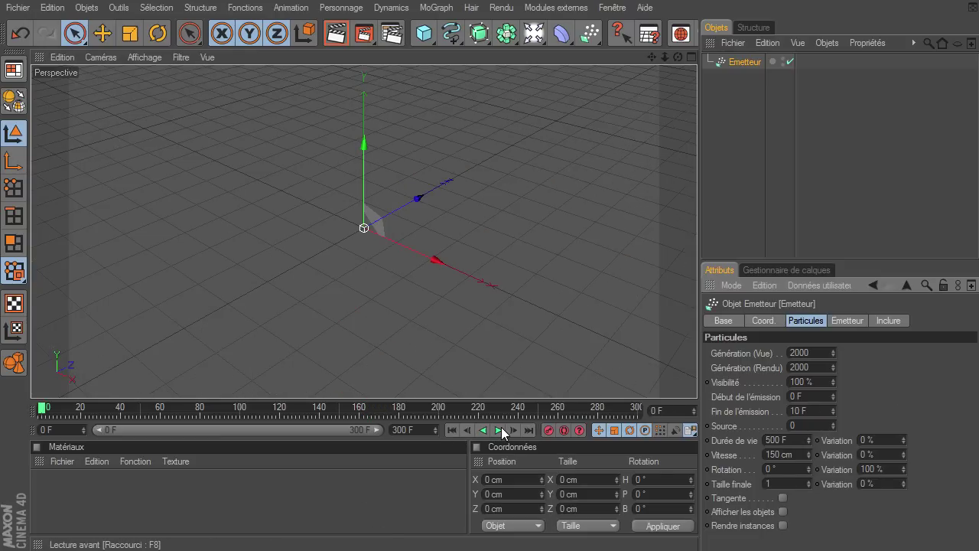
{"action": "left_click", "coordinate": [499, 430]}
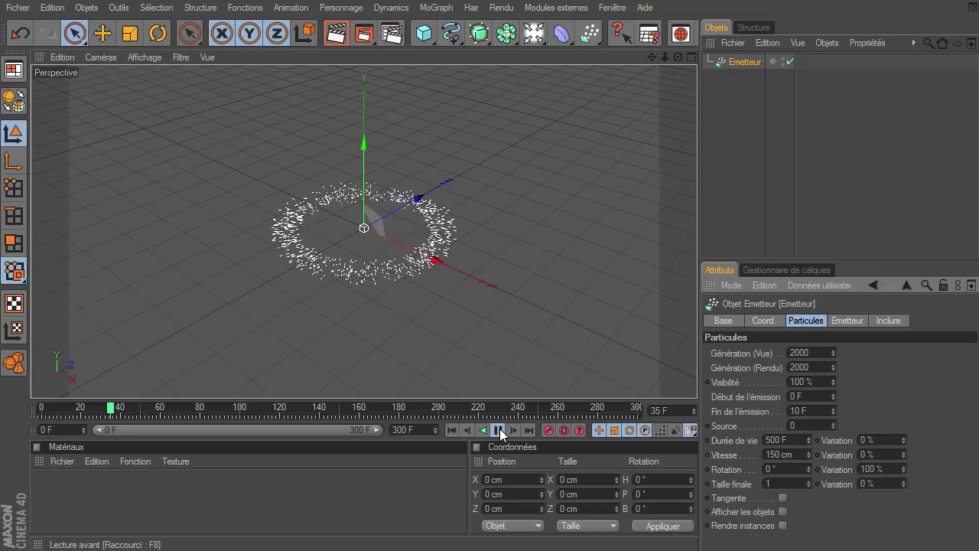
{"action": "left_click", "coordinate": [499, 431]}
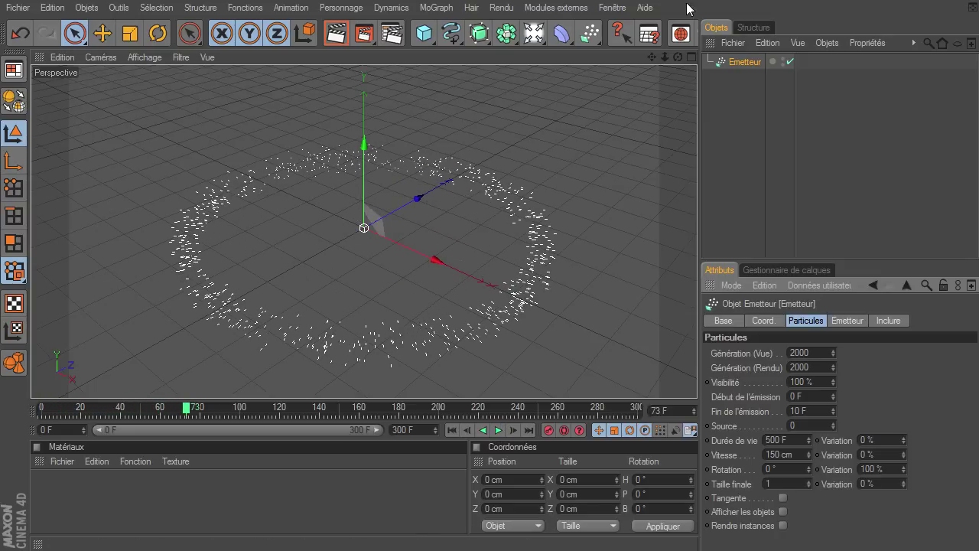
- Lower and zoom out the view to fit the whole ring, select Durée de vie, and replay
{"action": "mouse_move", "coordinate": [678, 58]}
{"action": "left_mouse_down"}
{"action": "mouse_move", "coordinate": [697, 379]}
{"action": "mouse_move", "coordinate": [699, 255]}
{"action": "left_mouse_up"}
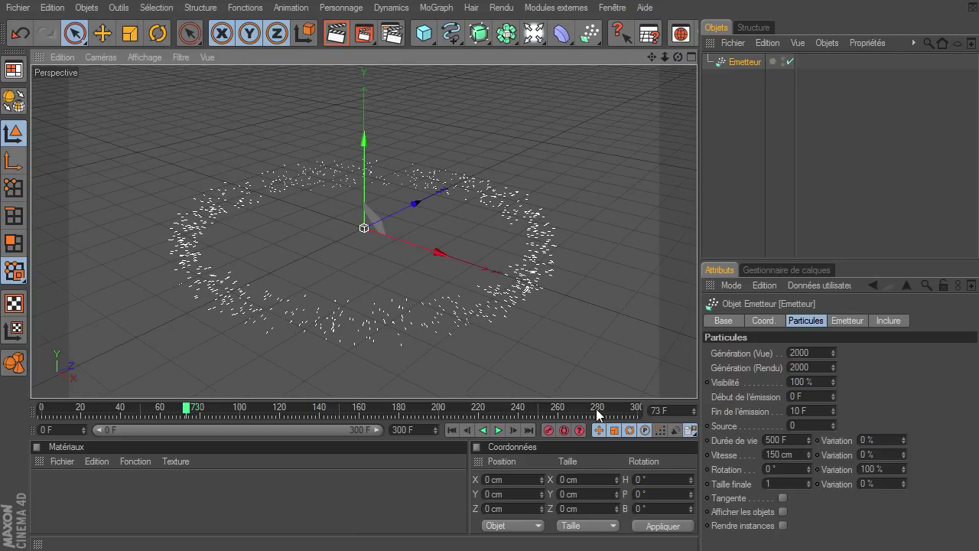
{"action": "left_click_drag", "start_coordinate": [664, 57], "coordinate": [644, 142]}
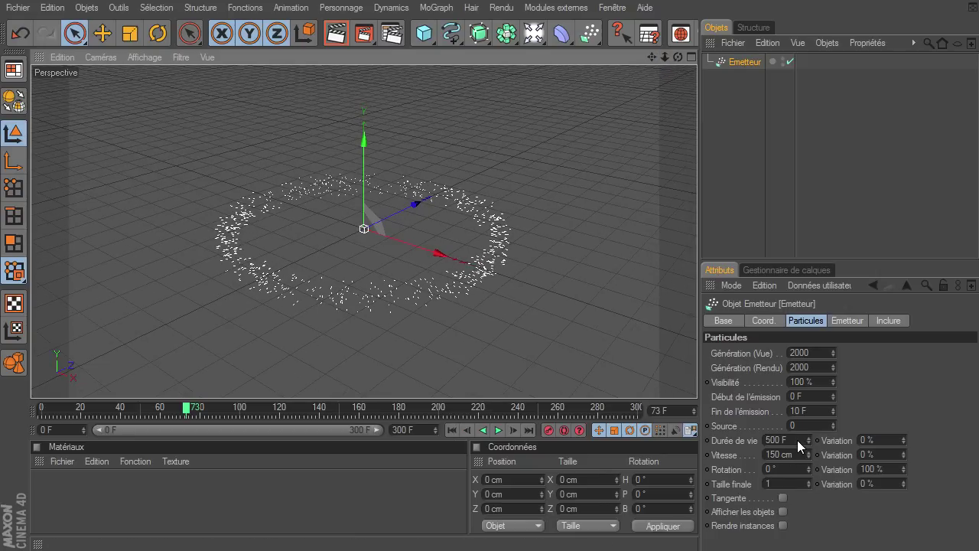
{"action": "left_click", "coordinate": [797, 440]}
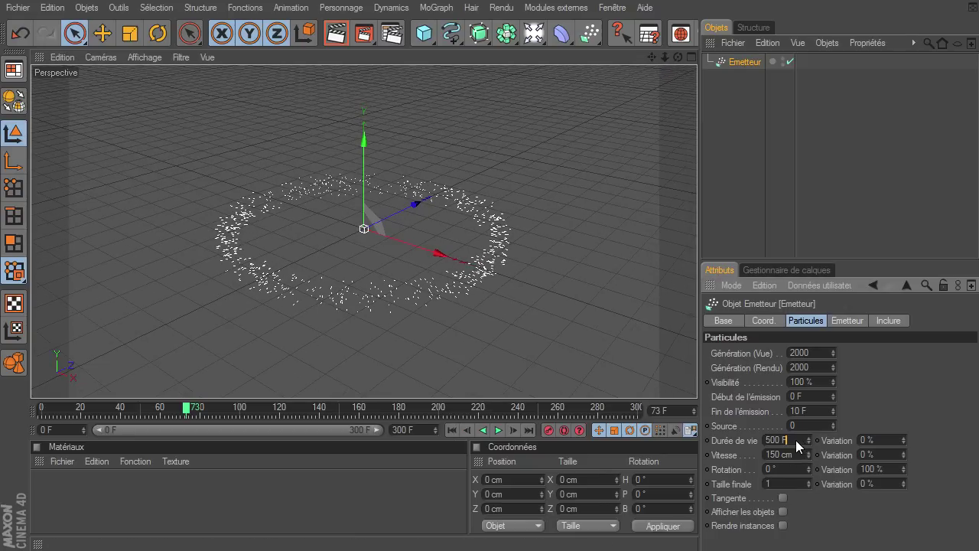
{"action": "left_click", "coordinate": [453, 430]}
{"action": "left_click", "coordinate": [499, 430]}
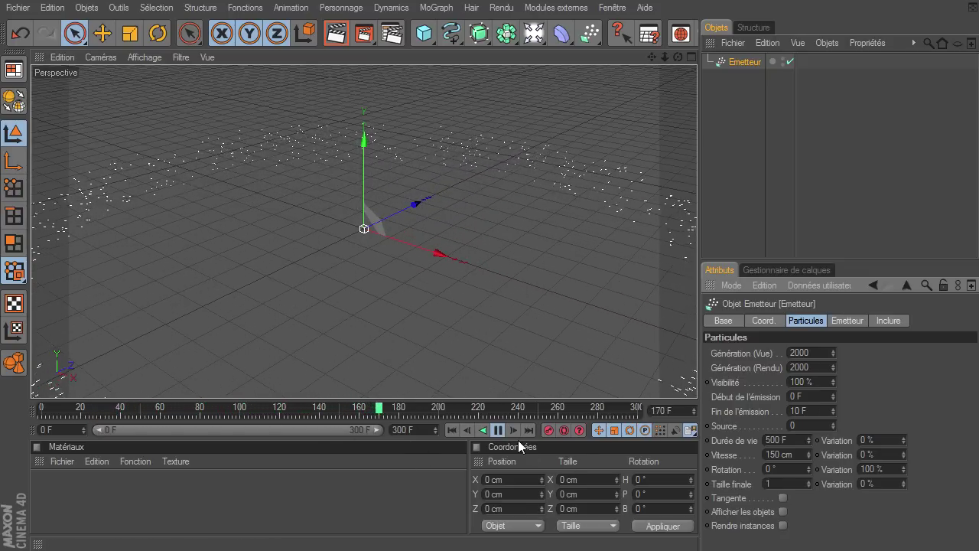
- Set particle Durée de vie to 50 F and replay, pausing at frame 92
{"action": "left_click", "coordinate": [499, 430]}
{"action": "type", "text": "50"}
{"action": "left_click", "coordinate": [452, 430]}
{"action": "left_click", "coordinate": [497, 430]}
{"action": "left_click", "coordinate": [452, 429]}
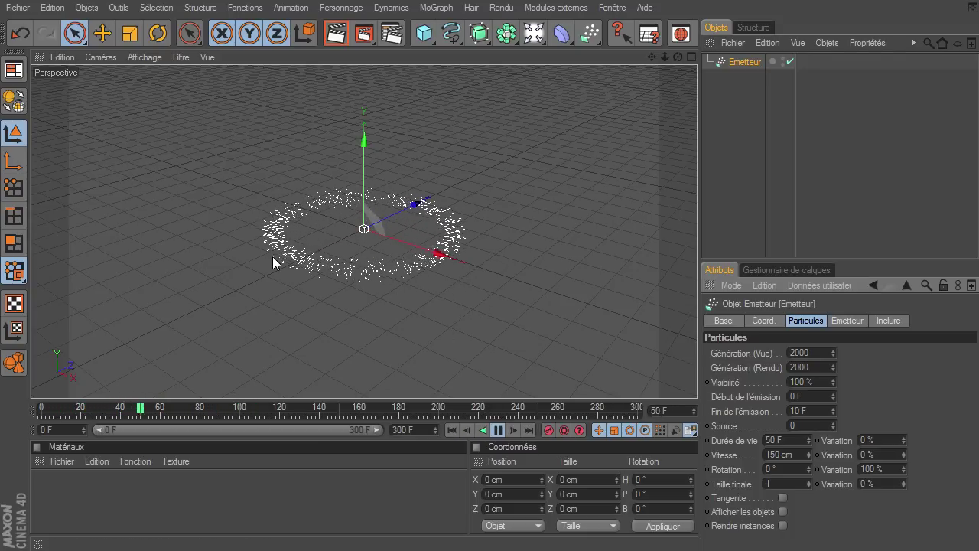
{"action": "left_click", "coordinate": [452, 429]}
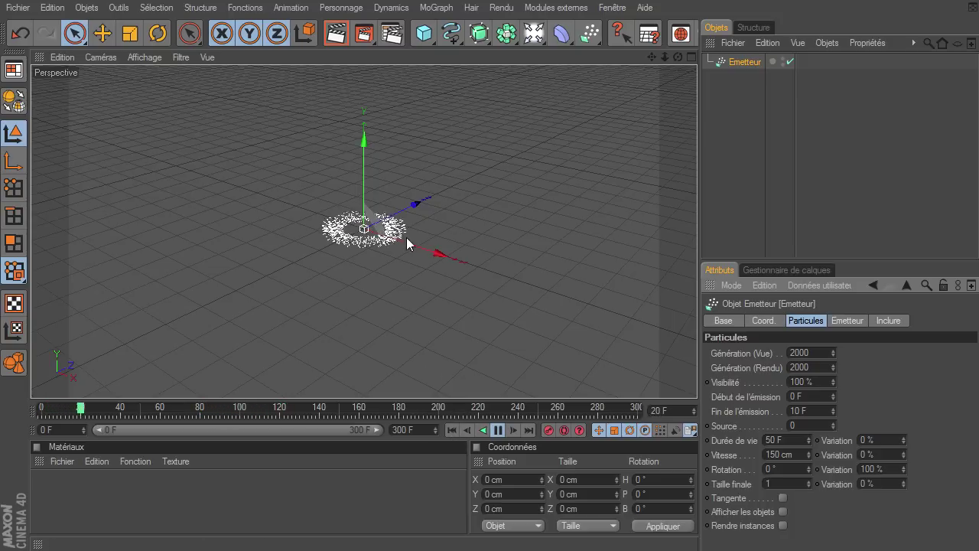
{"action": "left_click", "coordinate": [500, 430]}
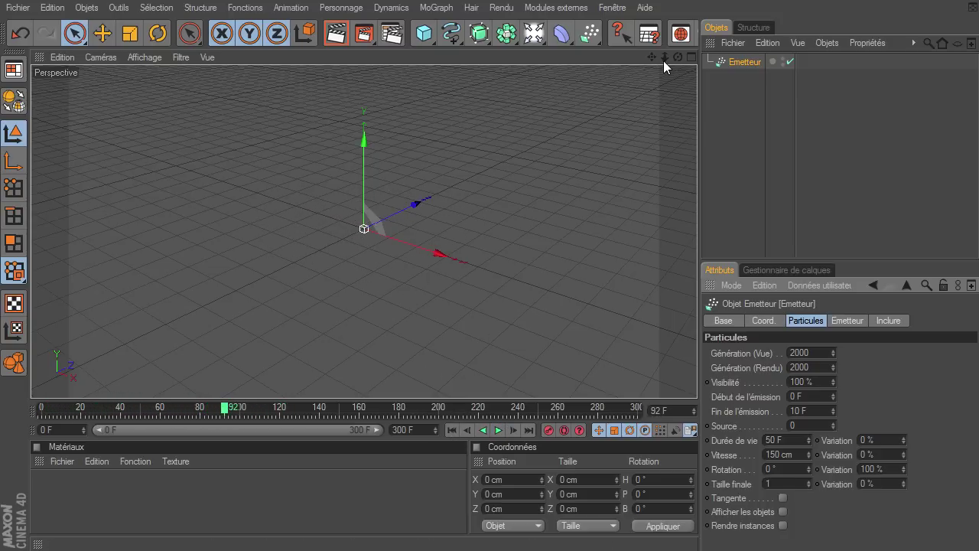
- Zoom in and give the lifespan an 80% Variation, then rewind to frame 0
{"action": "left_click_drag", "start_coordinate": [665, 57], "coordinate": [696, 384]}
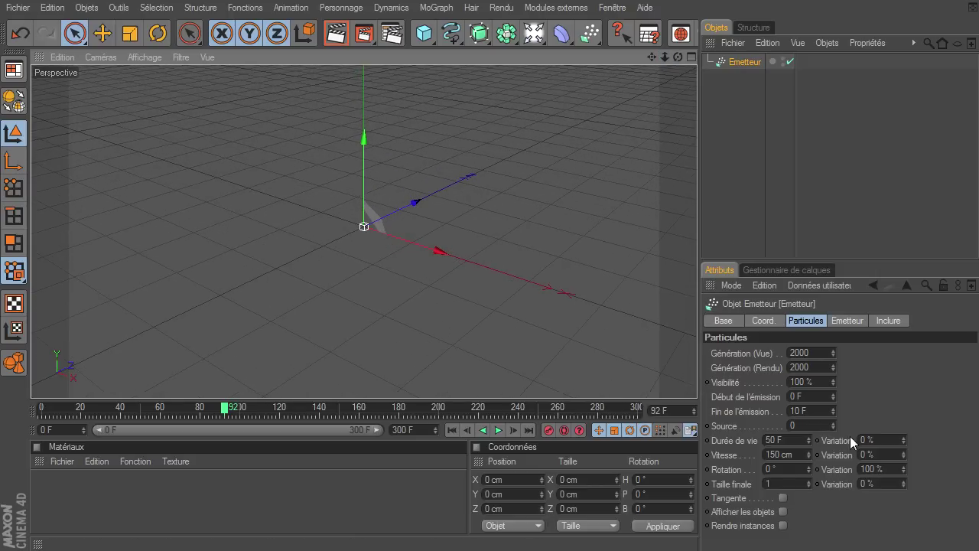
{"action": "left_click", "coordinate": [876, 440]}
{"action": "type", "text": "80"}
{"action": "key", "text": "Return"}
{"action": "left_click", "coordinate": [452, 429]}
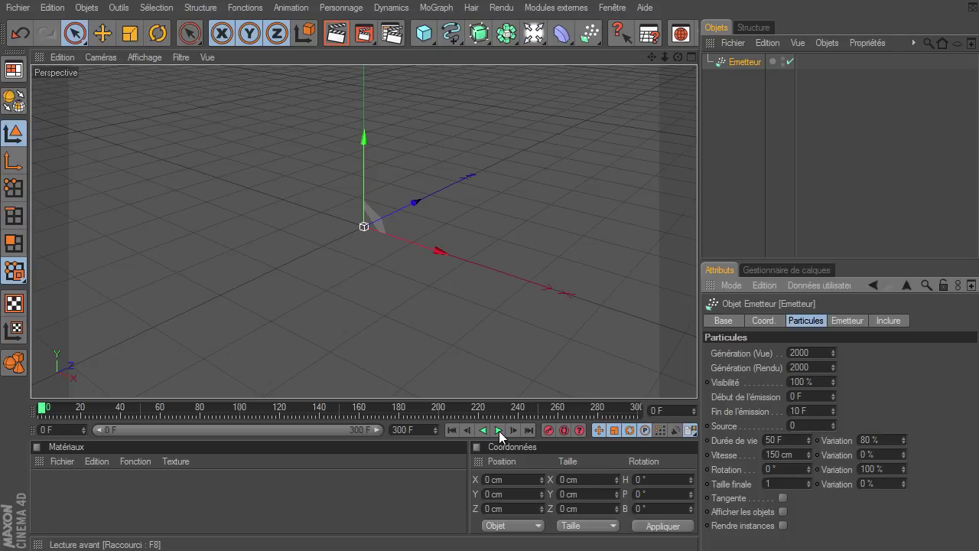
- Preview the expanding particle ring from frame 0, zoomed out to see the whole emission
{"action": "left_click", "coordinate": [499, 432]}
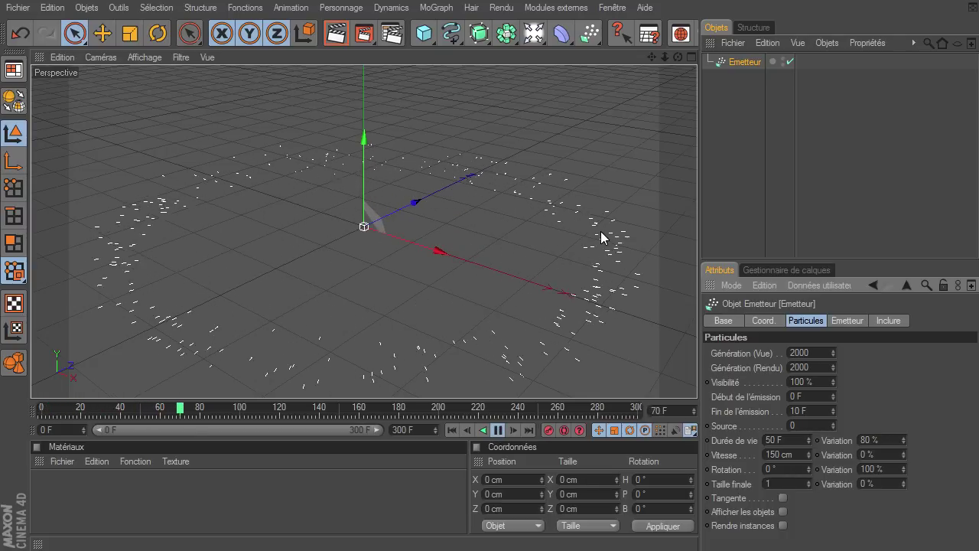
{"action": "left_click", "coordinate": [498, 430]}
{"action": "left_click", "coordinate": [453, 430]}
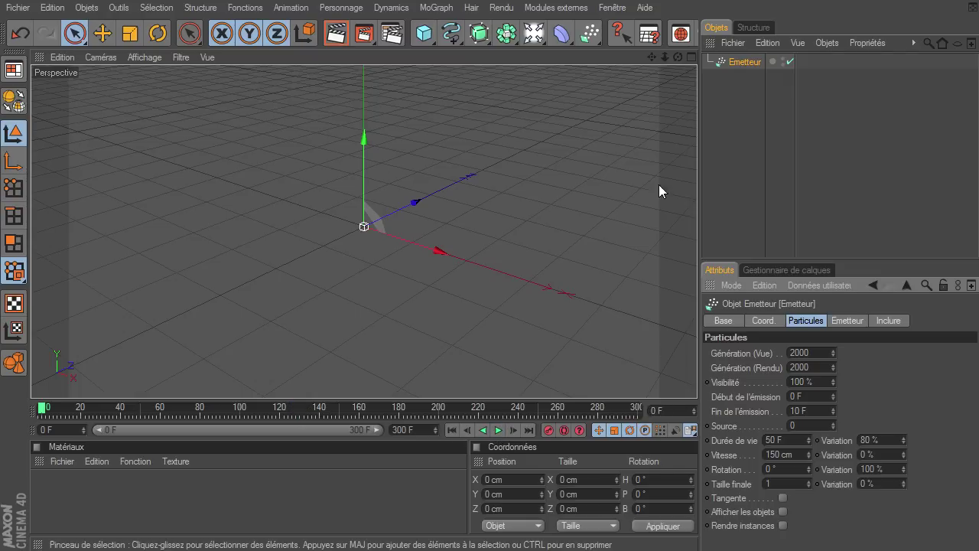
{"action": "left_click_drag", "start_coordinate": [667, 65], "coordinate": [539, 367]}
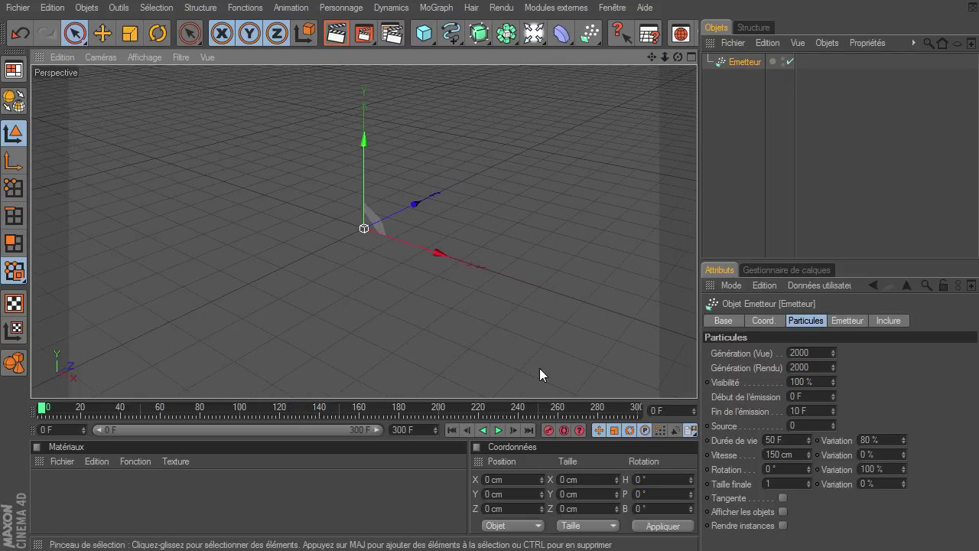
{"action": "left_click", "coordinate": [499, 431]}
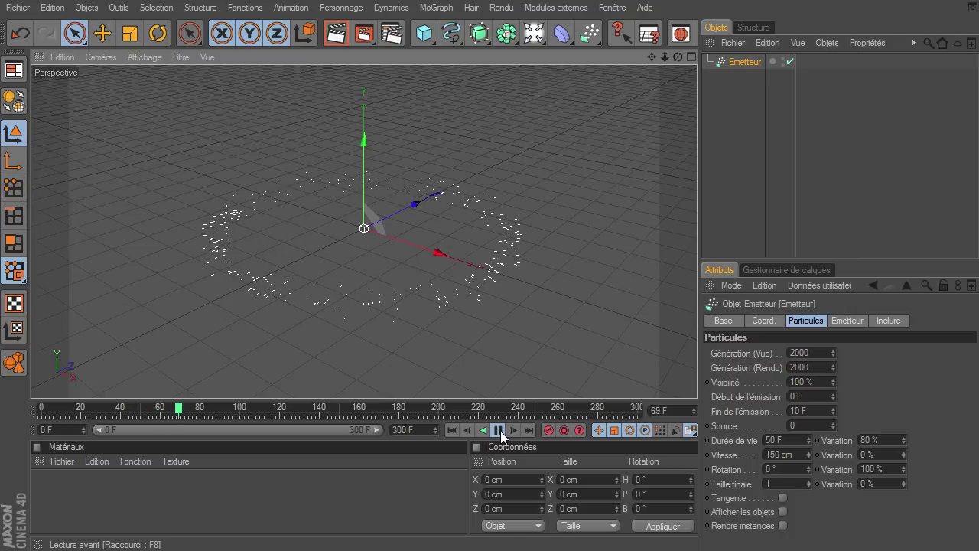
{"action": "left_click", "coordinate": [499, 431]}
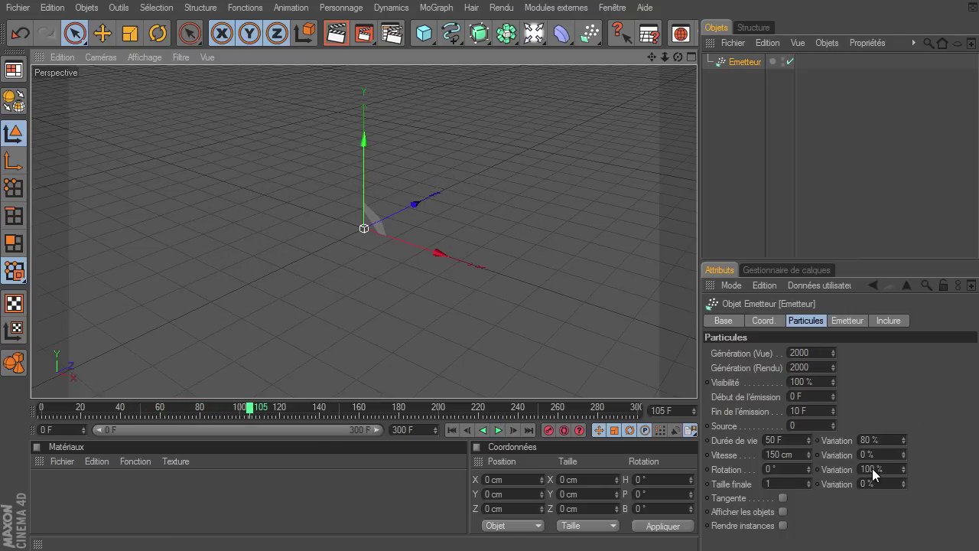
- Check the Emetteur and Particules tabs, replay to frame 35 and test-render the view
{"action": "left_click", "coordinate": [860, 322]}
{"action": "left_click", "coordinate": [805, 320]}
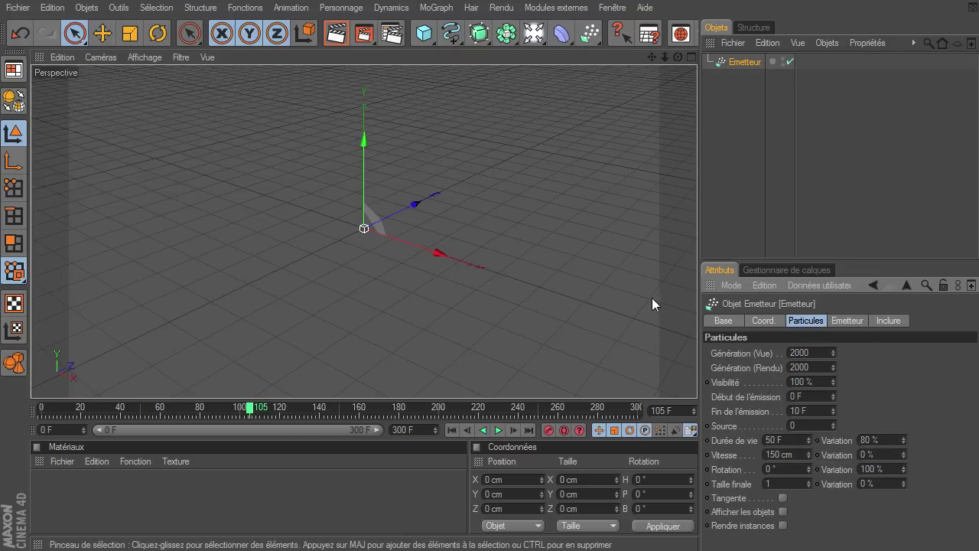
{"action": "left_click", "coordinate": [452, 430]}
{"action": "left_click", "coordinate": [498, 430]}
{"action": "left_click", "coordinate": [497, 429]}
{"action": "left_click", "coordinate": [336, 33]}
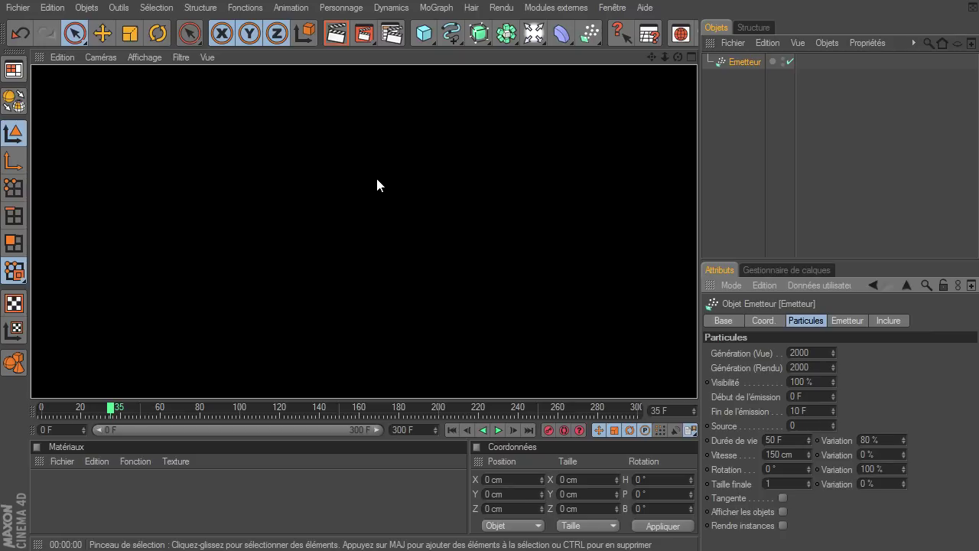
- Clear the black test render to bring back the particle ring view at frame 35
{"action": "left_click", "coordinate": [750, 207]}
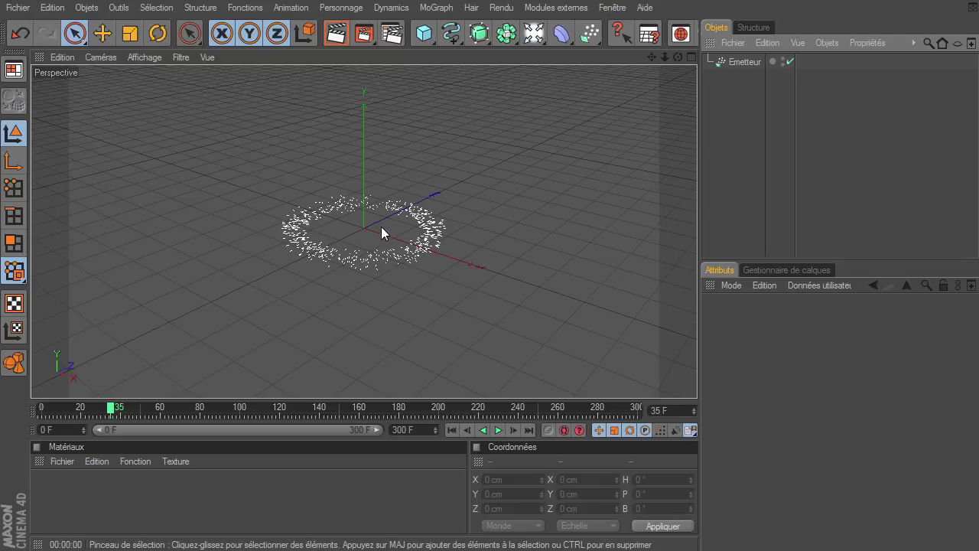
- Add a MoGraph Traceur referencing Emetteur and replay from frame 0 to watch the trails
{"action": "left_click", "coordinate": [444, 8]}
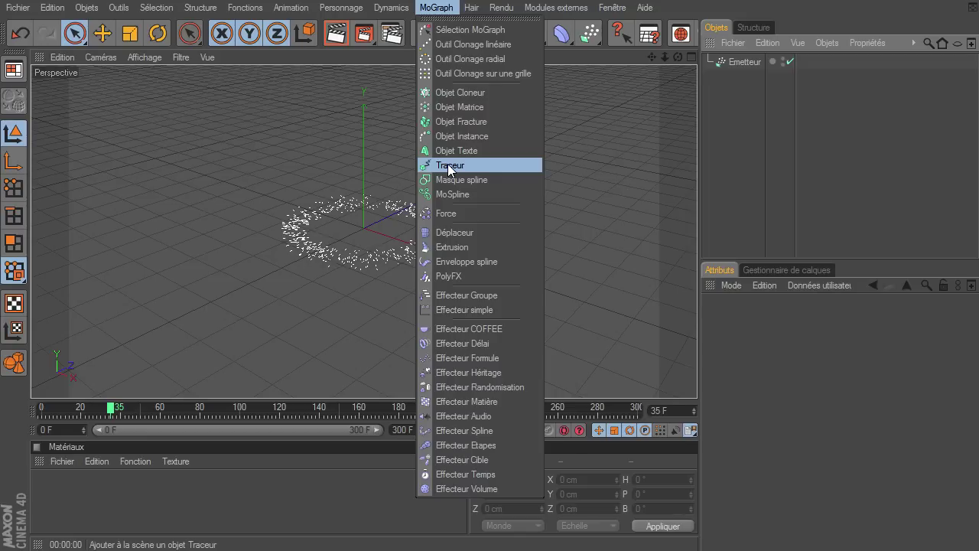
{"action": "left_click", "coordinate": [449, 168]}
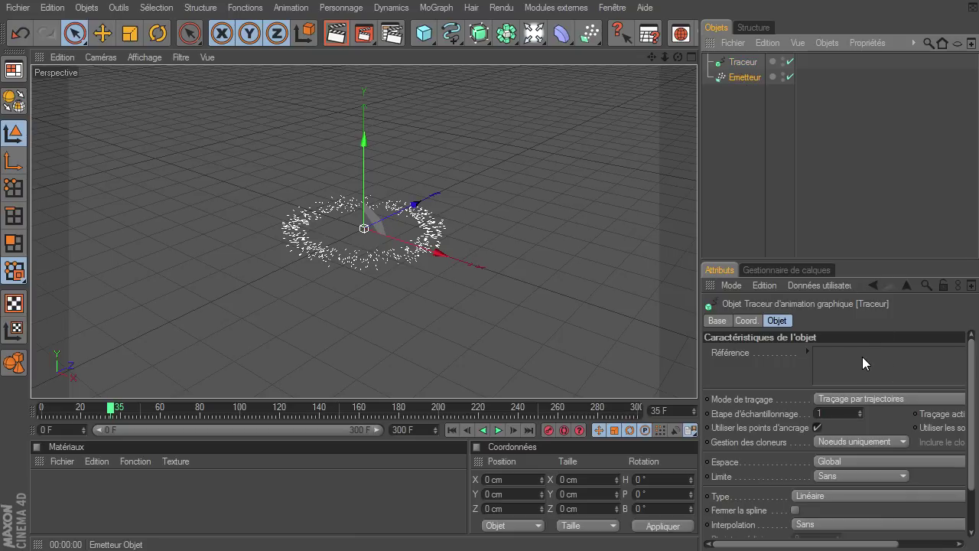
{"action": "left_click_drag", "start_coordinate": [836, 353], "coordinate": [862, 357]}
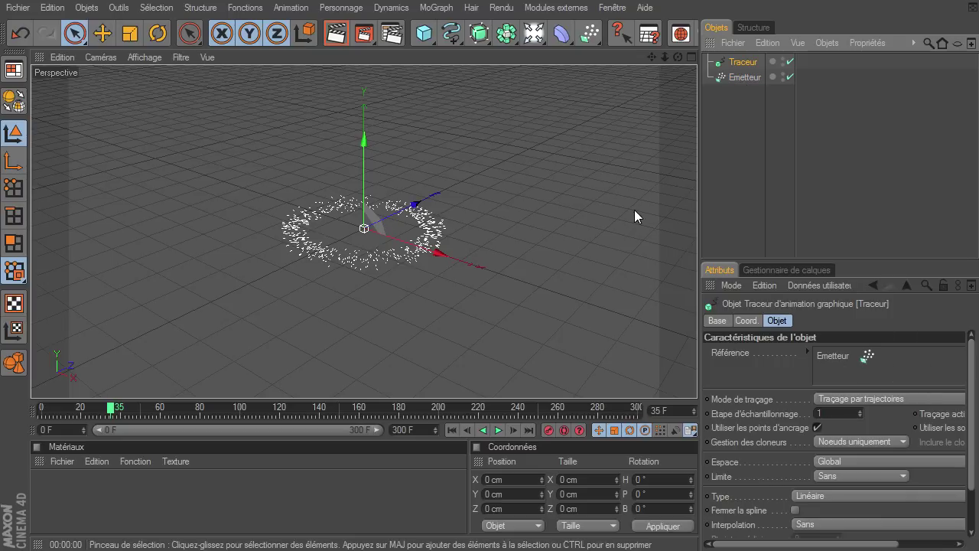
{"action": "left_click", "coordinate": [452, 430]}
{"action": "left_click", "coordinate": [495, 433]}
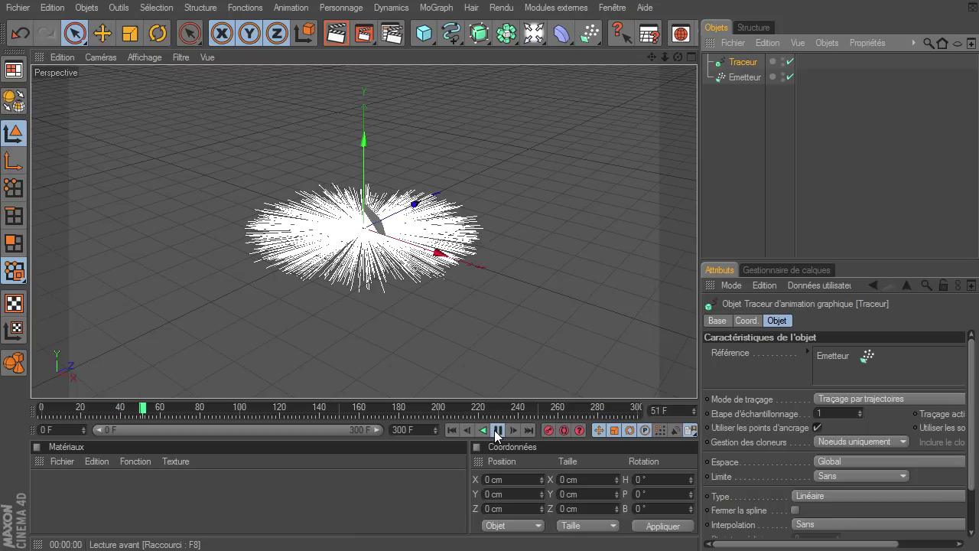
{"action": "left_click", "coordinate": [497, 432]}
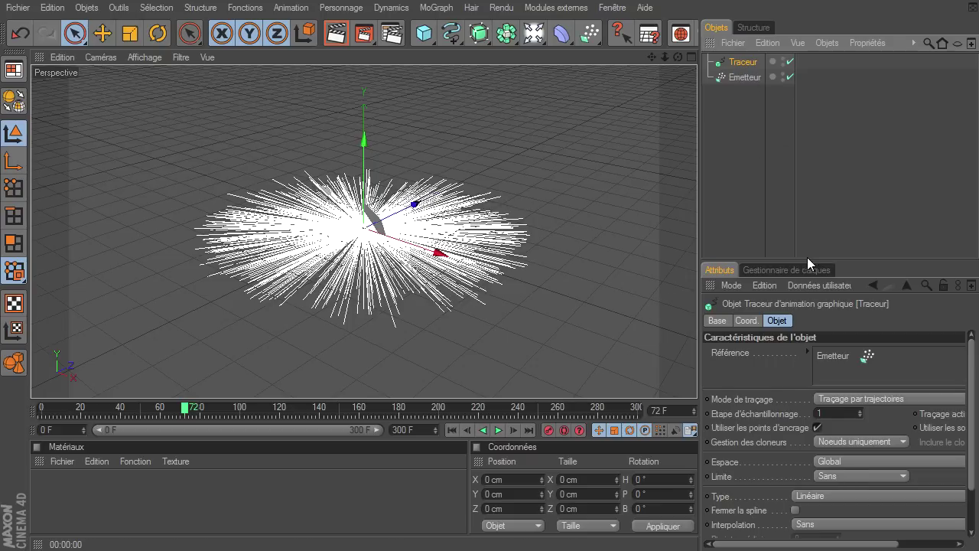
- Set the Traceur Limite to 'A partir de la fin' with Quantité 10
{"action": "left_click_drag", "start_coordinate": [804, 260], "coordinate": [791, 167]}
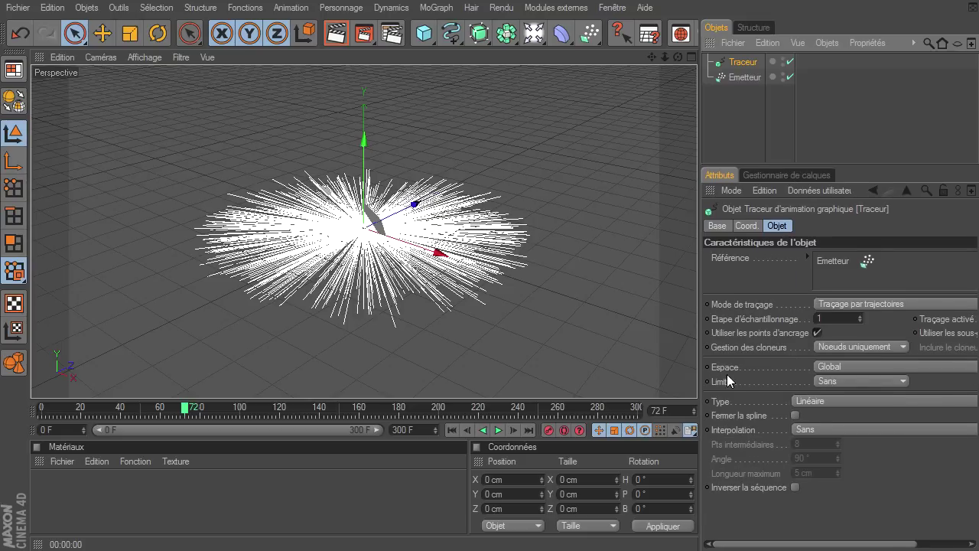
{"action": "left_click", "coordinate": [836, 379]}
{"action": "left_click", "coordinate": [847, 426]}
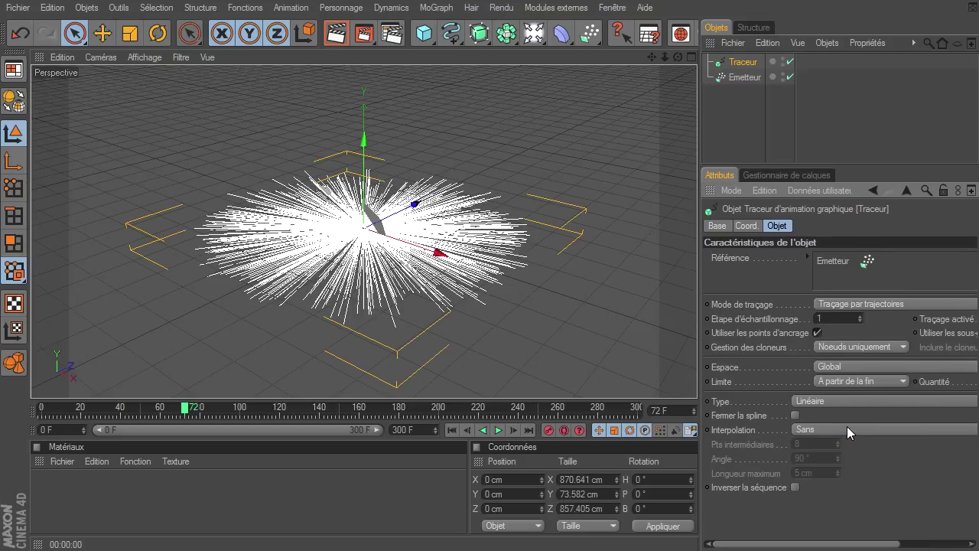
{"action": "left_click_drag", "start_coordinate": [769, 543], "coordinate": [840, 544]}
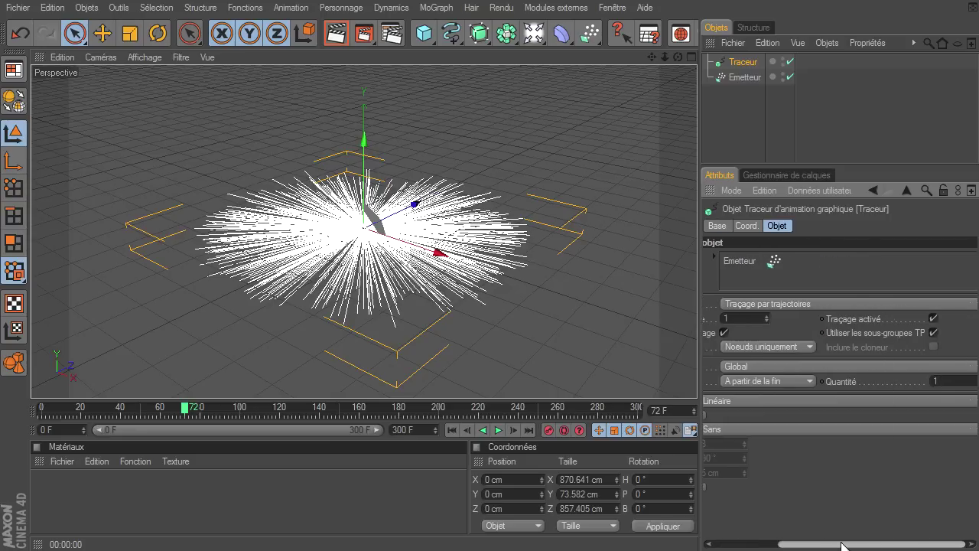
{"action": "left_click", "coordinate": [946, 381]}
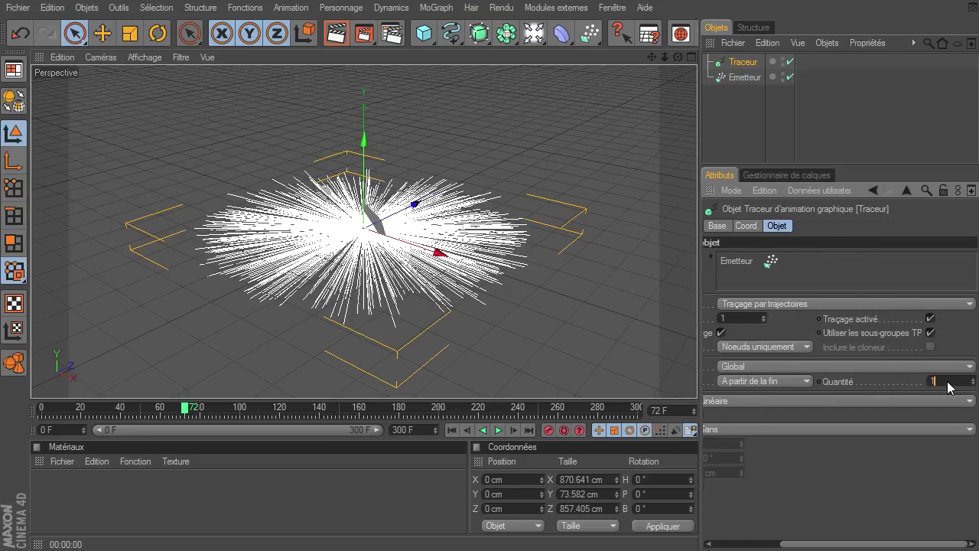
{"action": "type", "text": "0"}
- Preview the shortened trails from frame 0 to frame 66 and test-render the view
{"action": "left_click", "coordinate": [453, 430]}
{"action": "left_click", "coordinate": [497, 431]}
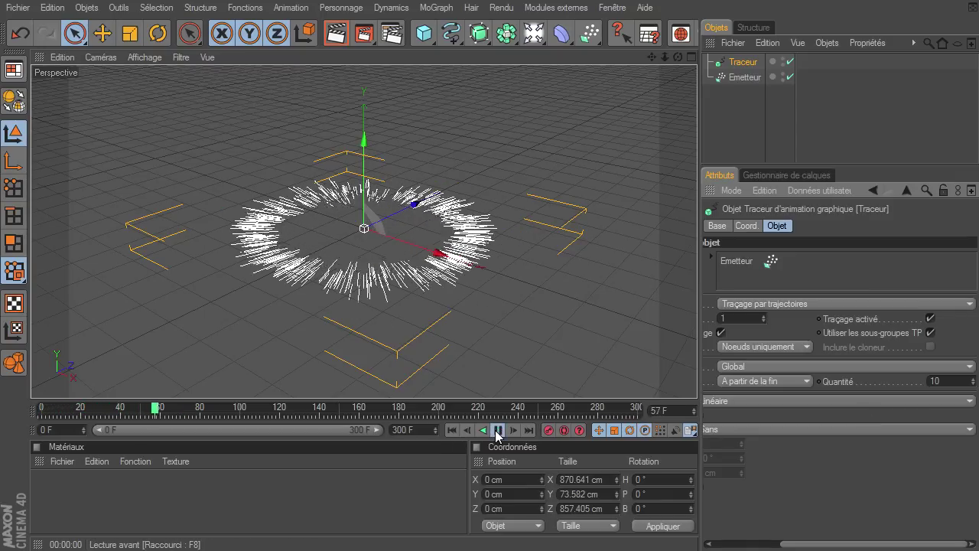
{"action": "left_click", "coordinate": [498, 431]}
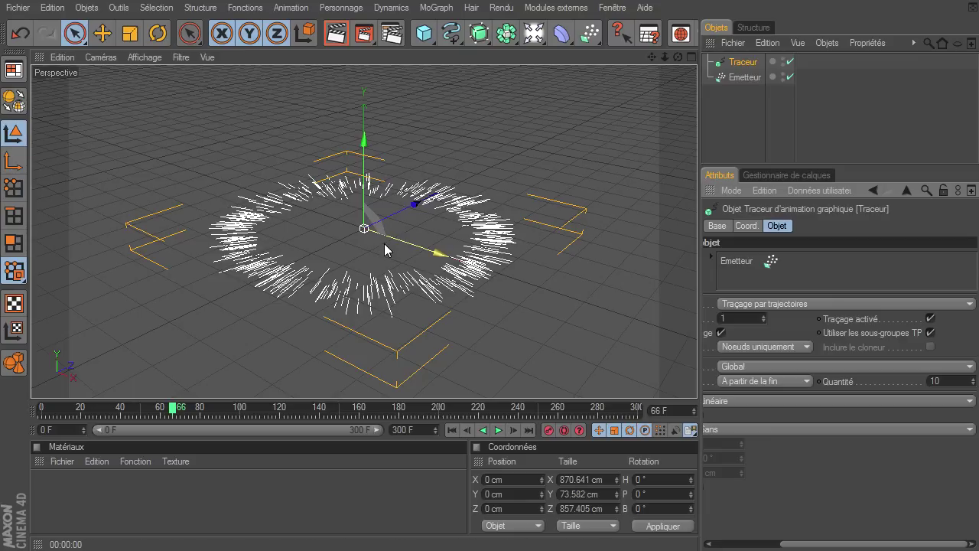
{"action": "left_click", "coordinate": [327, 33]}
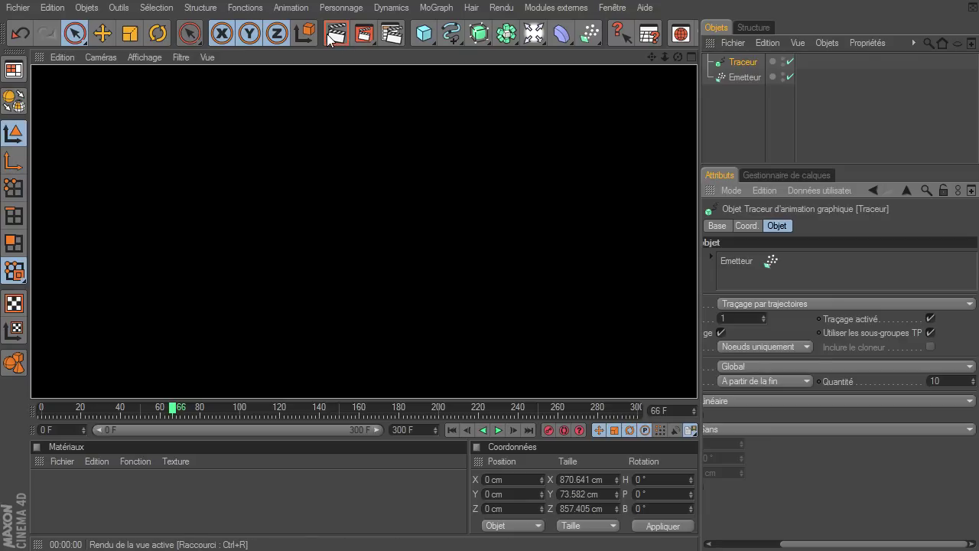
{"action": "left_click", "coordinate": [736, 120]}
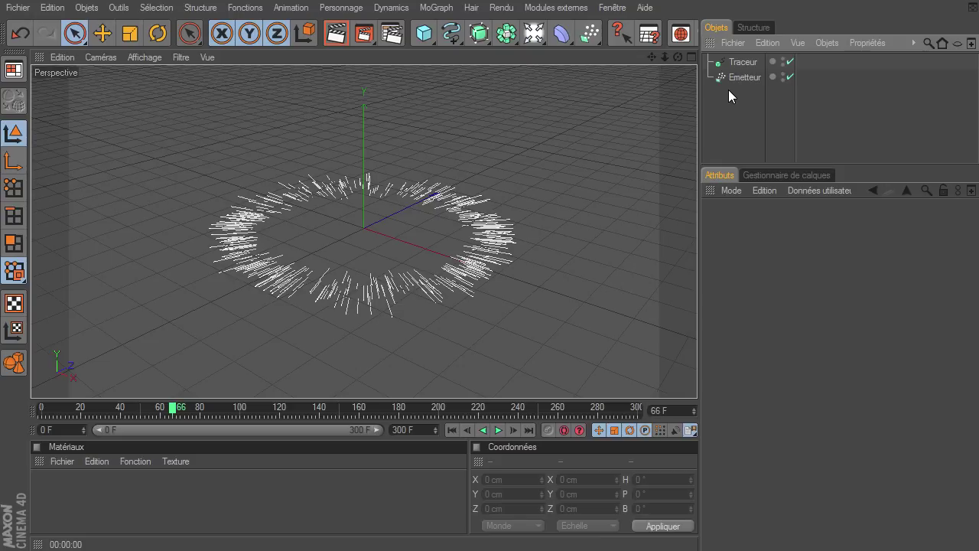
- Add a Cercle spline with a 1 cm radius
{"action": "left_click_drag", "start_coordinate": [479, 33], "coordinate": [508, 113]}
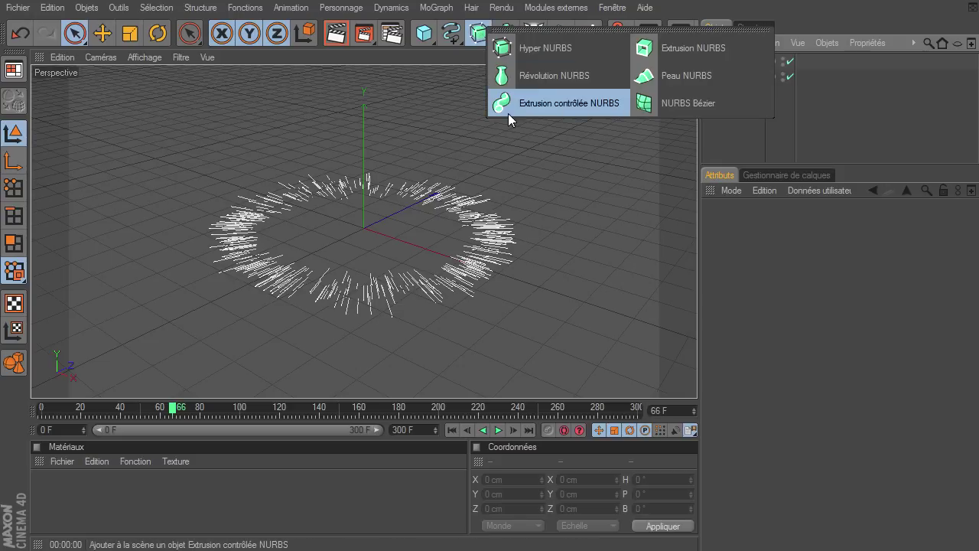
{"action": "left_click", "coordinate": [782, 409]}
{"action": "left_click_drag", "start_coordinate": [451, 33], "coordinate": [512, 103]}
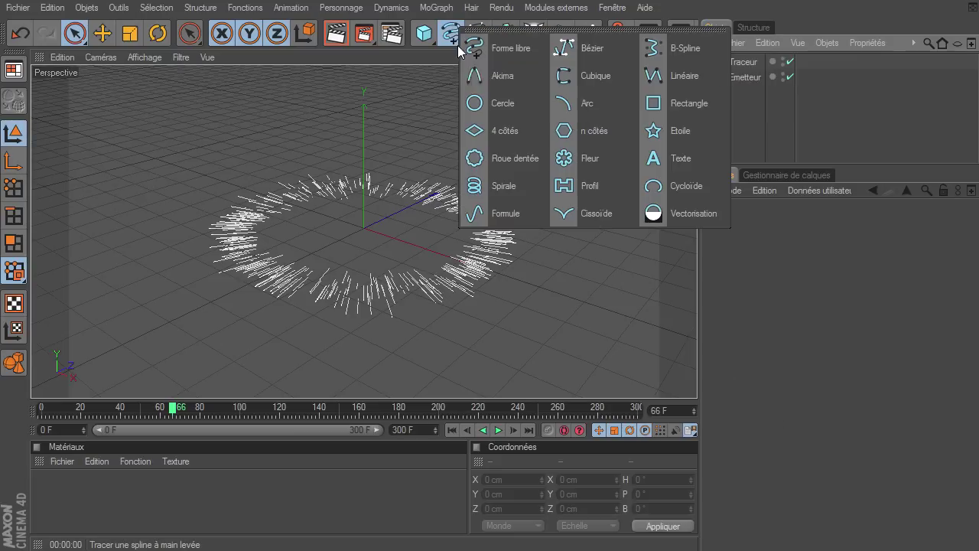
{"action": "left_click", "coordinate": [512, 101]}
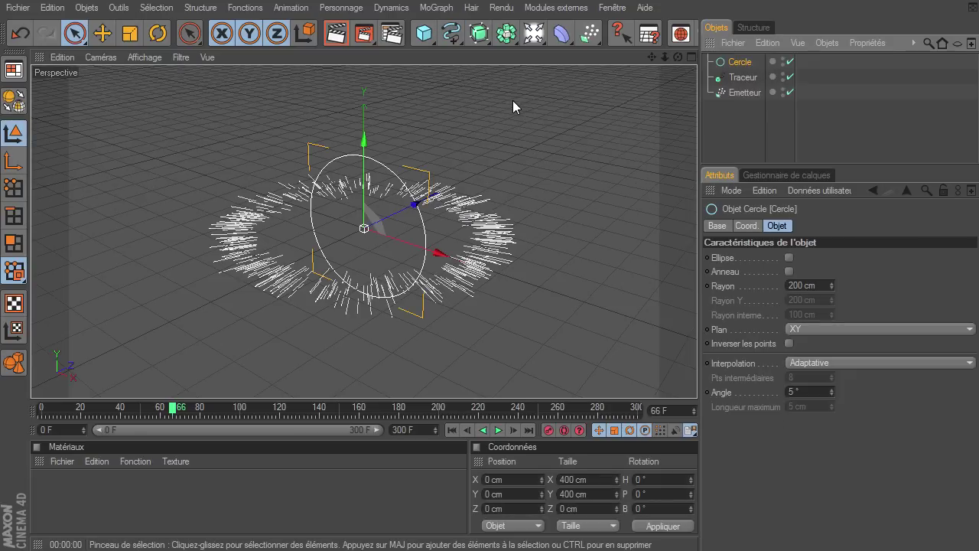
{"action": "double_click", "coordinate": [799, 285]}
{"action": "type", "text": "1"}
{"action": "key", "text": "Return"}
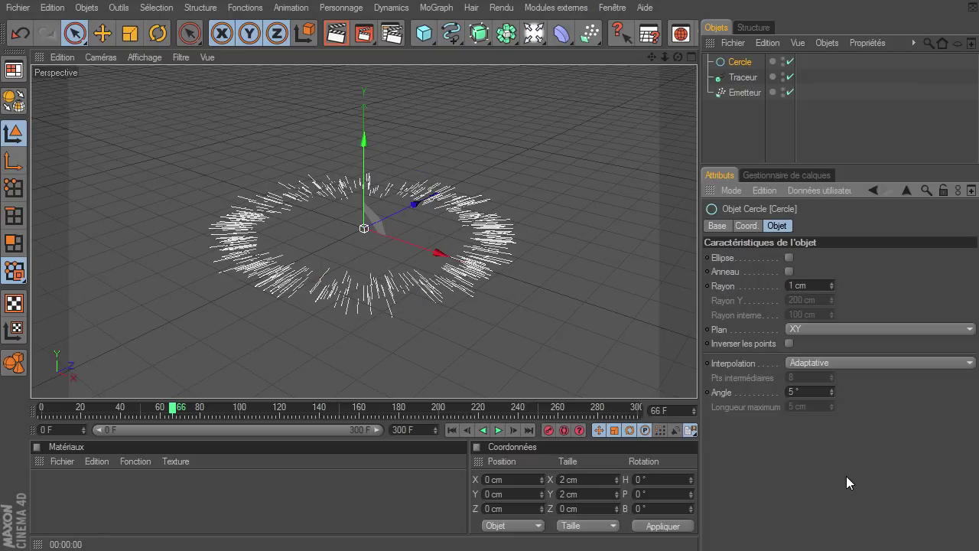
- Add an Extrusion contrôlée NURBS with Cercle and Traceur nested under it, and render
{"action": "left_click", "coordinate": [478, 33]}
{"action": "left_click", "coordinate": [535, 103]}
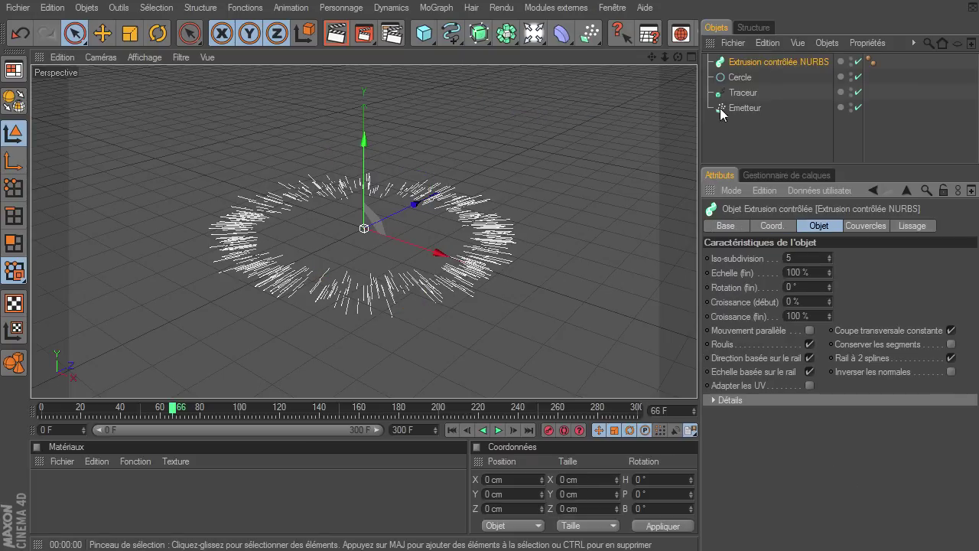
{"action": "left_click", "coordinate": [733, 92]}
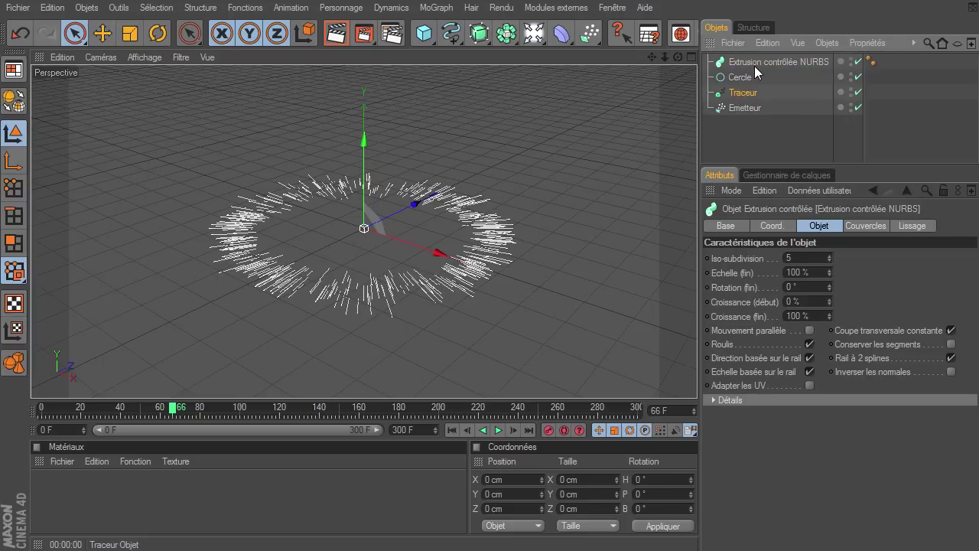
{"action": "left_click_drag", "start_coordinate": [757, 60], "coordinate": [757, 60]}
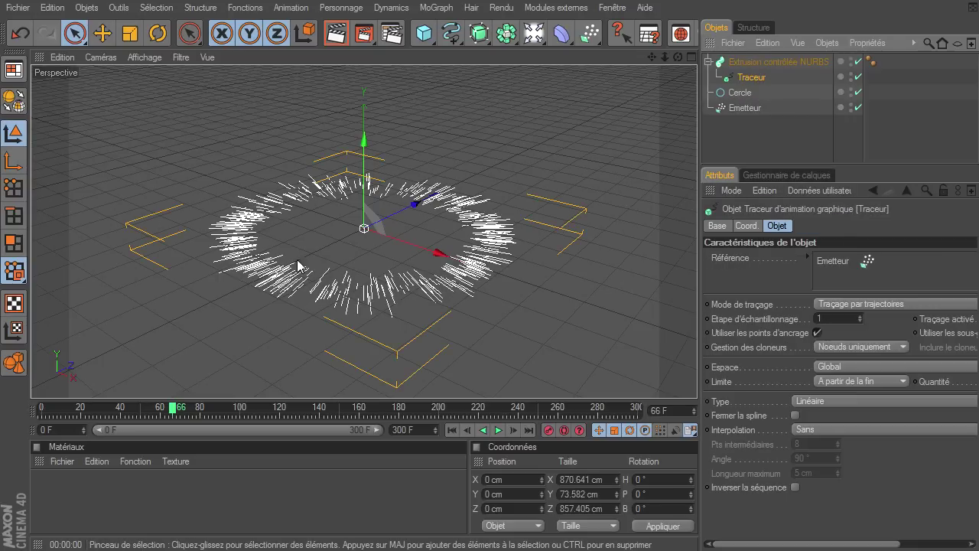
{"action": "left_click", "coordinate": [736, 93]}
{"action": "left_click_drag", "start_coordinate": [779, 69], "coordinate": [778, 68]}
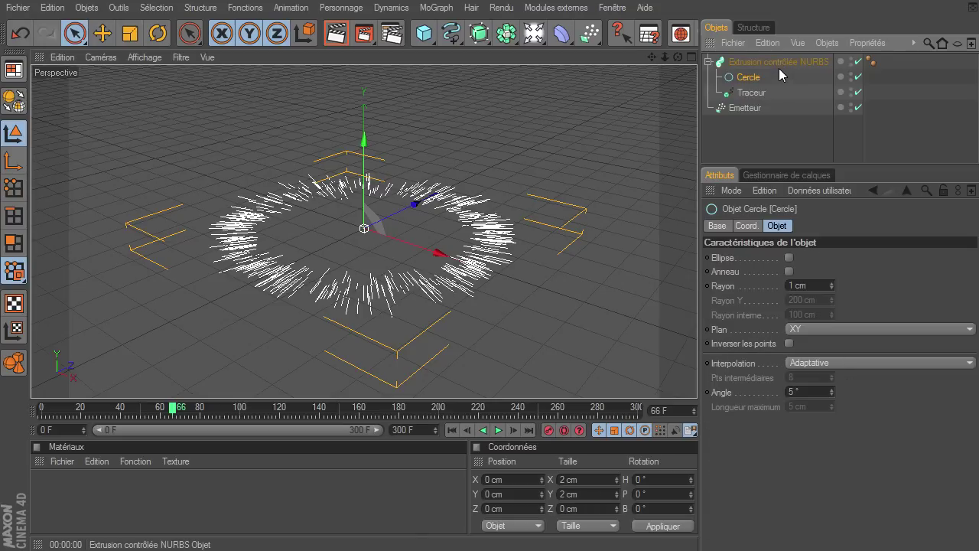
{"action": "left_click", "coordinate": [341, 35]}
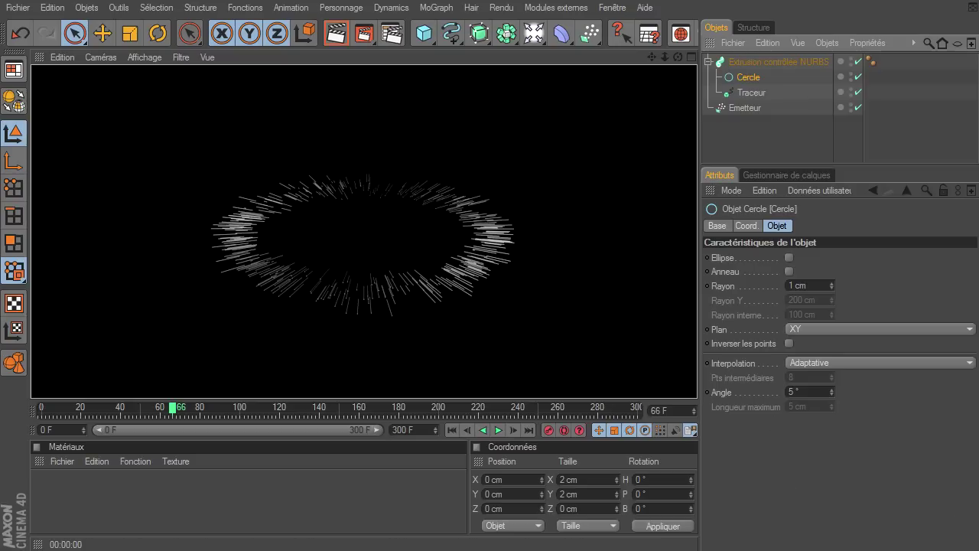
{"action": "key", "text": "shift+F8"}
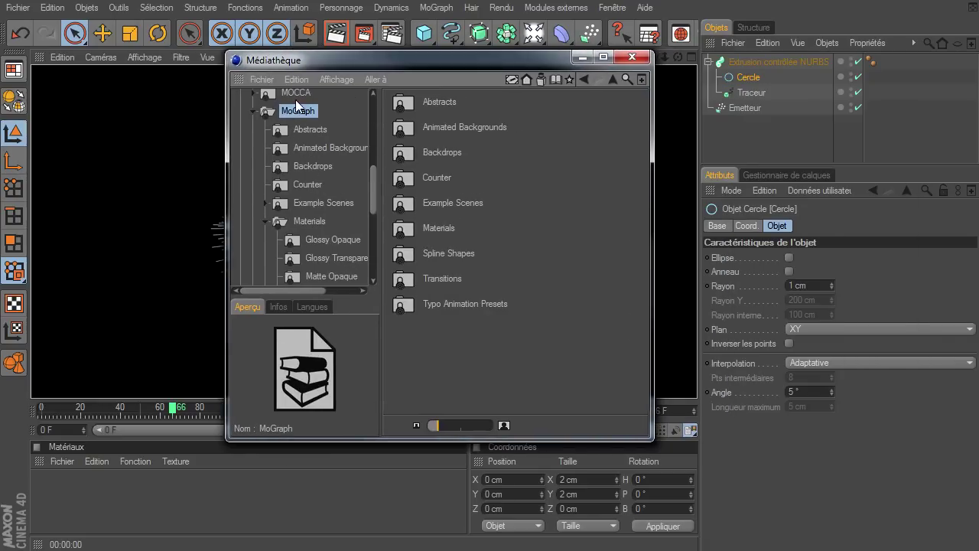
- Add lucent blue and lucent yellow from MoGraph > Materials > Glossy Opaque to the scene
{"action": "left_click", "coordinate": [310, 221]}
{"action": "double_click", "coordinate": [441, 99]}
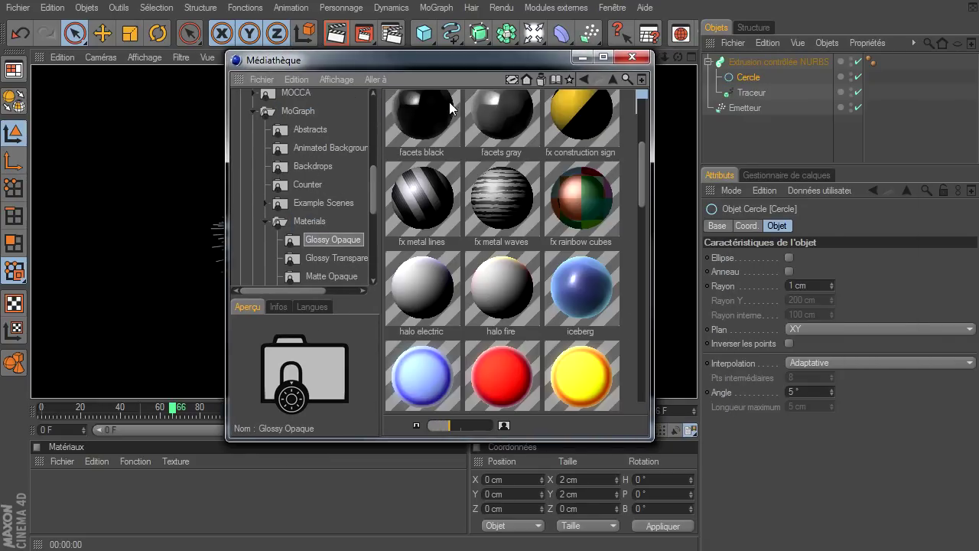
{"action": "double_click", "coordinate": [425, 390]}
{"action": "double_click", "coordinate": [567, 375]}
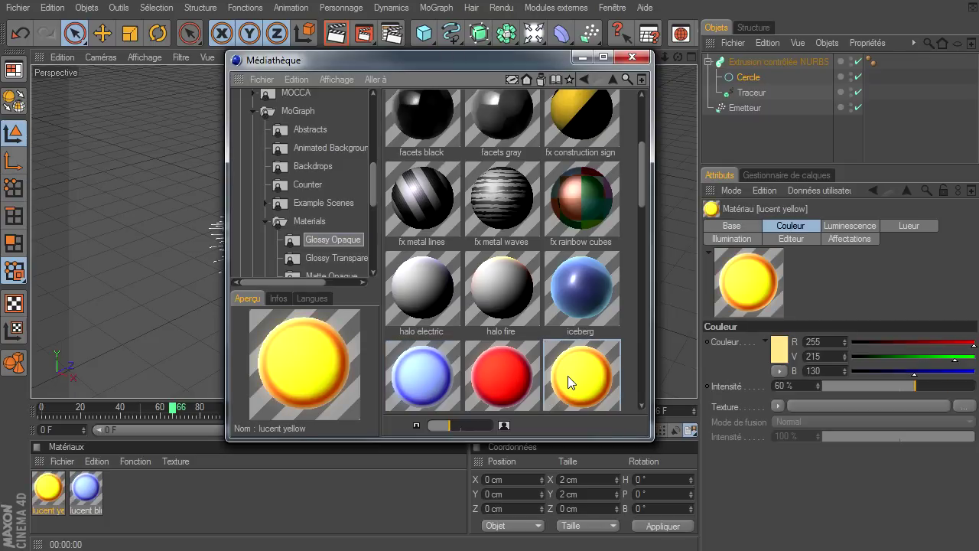
- Assign the lucent blue material to Extrusion contrôlée NURBS and render the blue streaks
{"action": "left_click", "coordinate": [630, 58]}
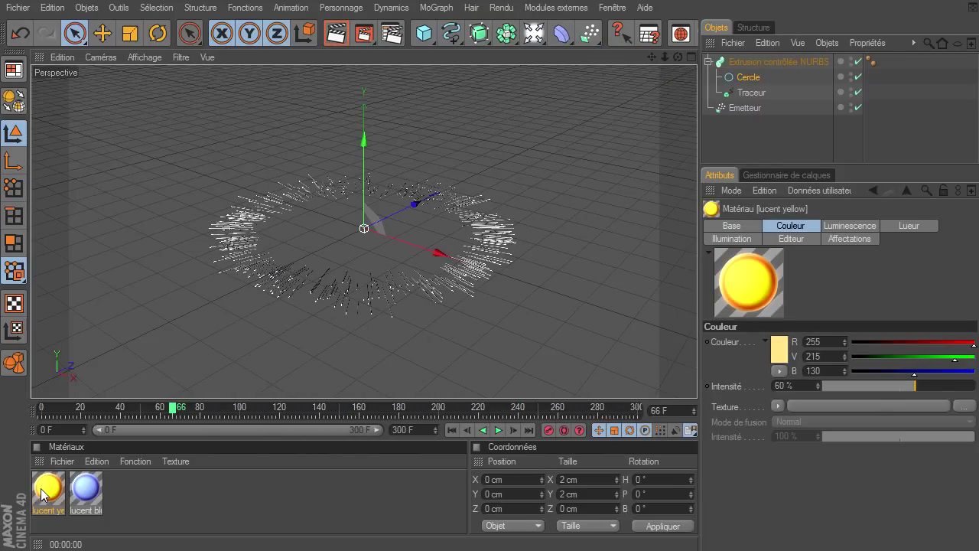
{"action": "mouse_move", "coordinate": [76, 487]}
{"action": "left_mouse_down"}
{"action": "mouse_move", "coordinate": [782, 84]}
{"action": "mouse_move", "coordinate": [779, 62]}
{"action": "left_mouse_up"}
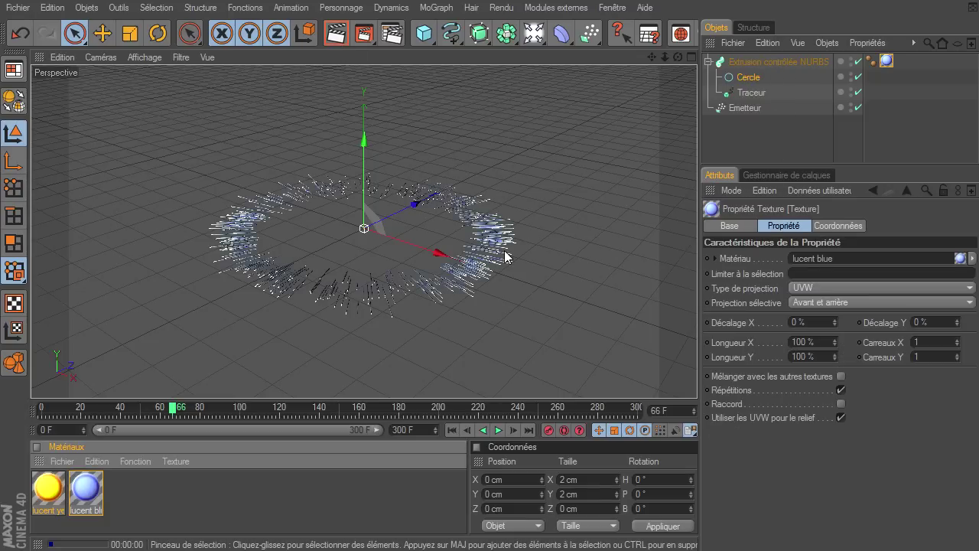
{"action": "key", "text": "ctrl+r"}
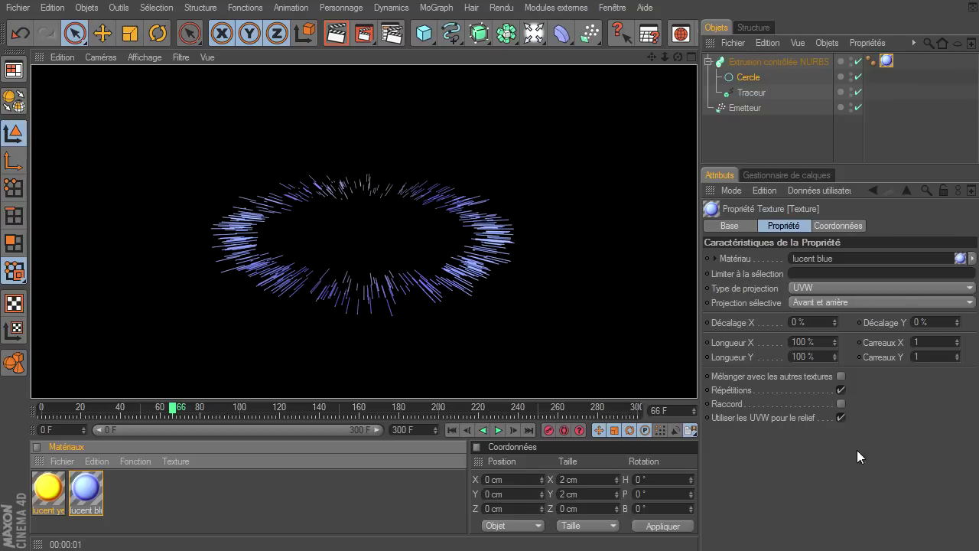
- Shape the Extrusion's Mise à l'échelle curve into an arch tapering to zero at both ends, then render
{"action": "left_click", "coordinate": [817, 61]}
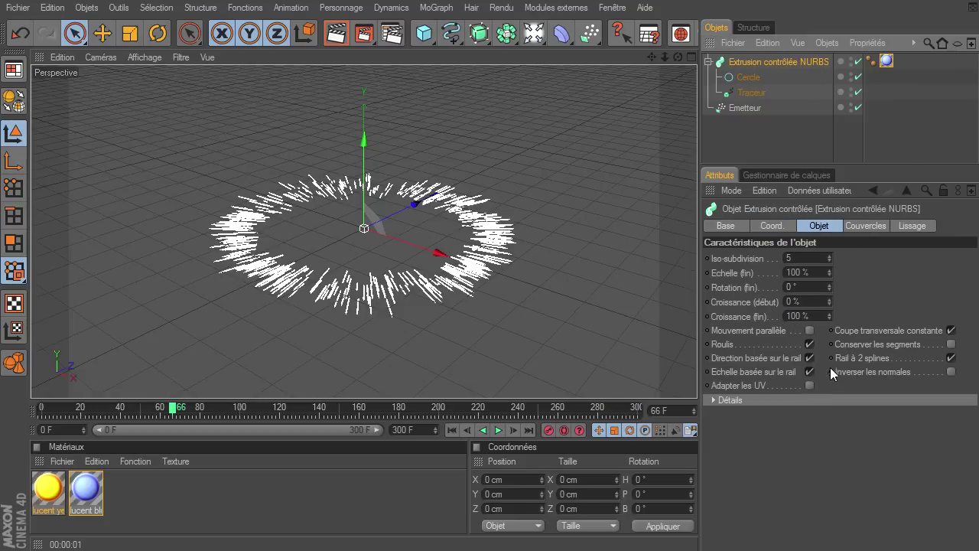
{"action": "left_click", "coordinate": [713, 400]}
{"action": "mouse_move", "coordinate": [793, 416]}
{"action": "left_mouse_down"}
{"action": "mouse_move", "coordinate": [793, 443]}
{"action": "mouse_move", "coordinate": [830, 428]}
{"action": "mouse_move", "coordinate": [770, 510]}
{"action": "left_mouse_up"}
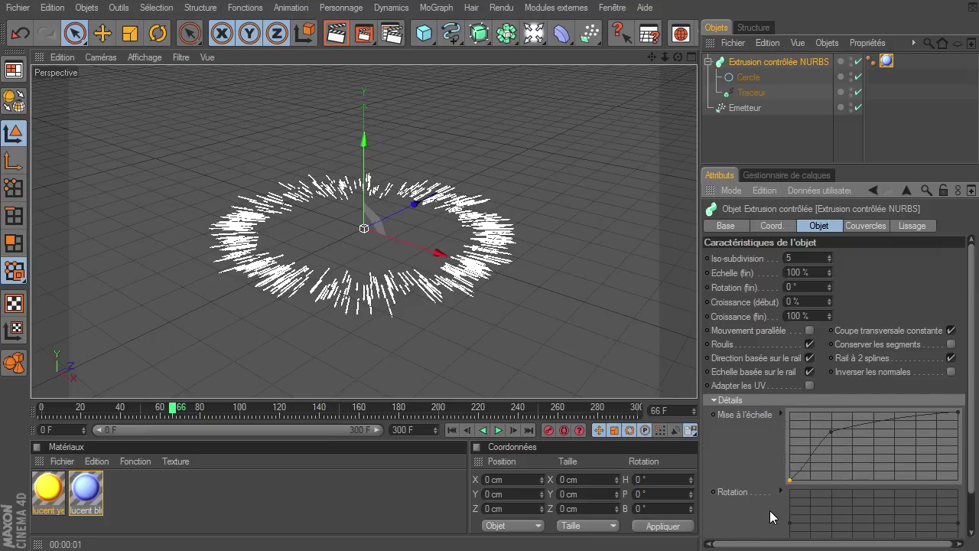
{"action": "mouse_move", "coordinate": [957, 413]}
{"action": "left_mouse_down"}
{"action": "mouse_move", "coordinate": [976, 489]}
{"action": "mouse_move", "coordinate": [948, 490]}
{"action": "left_mouse_up"}
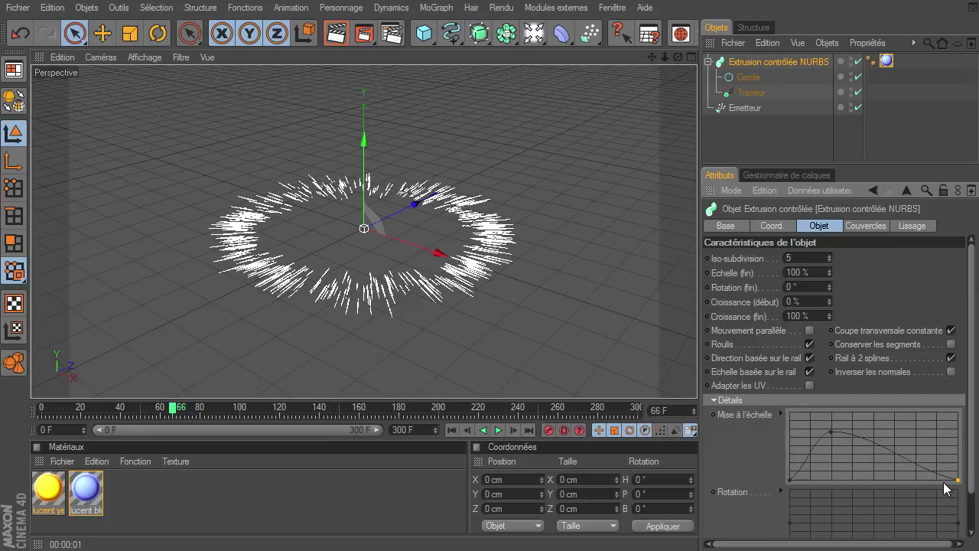
{"action": "left_click_drag", "start_coordinate": [912, 458], "coordinate": [918, 432]}
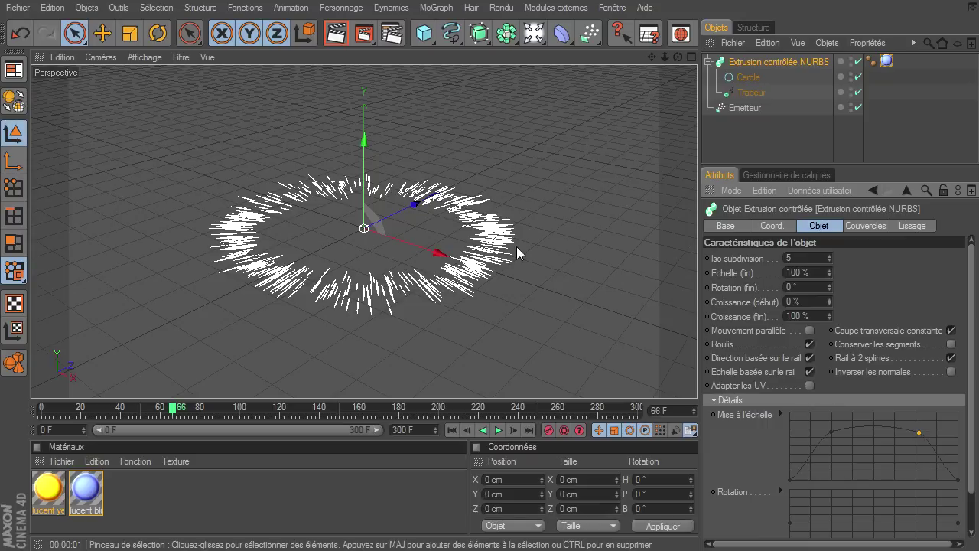
{"action": "key", "text": "ctrl+r"}
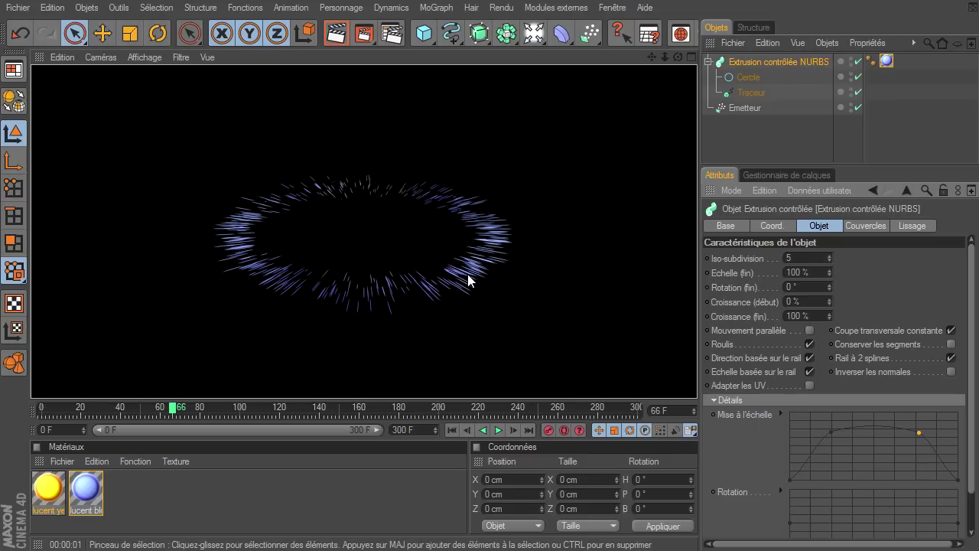
- Disable the Extrusion contrôlée NURBS and replay the bare particle animation from frame 0
{"action": "left_click", "coordinate": [919, 431]}
{"action": "left_click", "coordinate": [664, 58]}
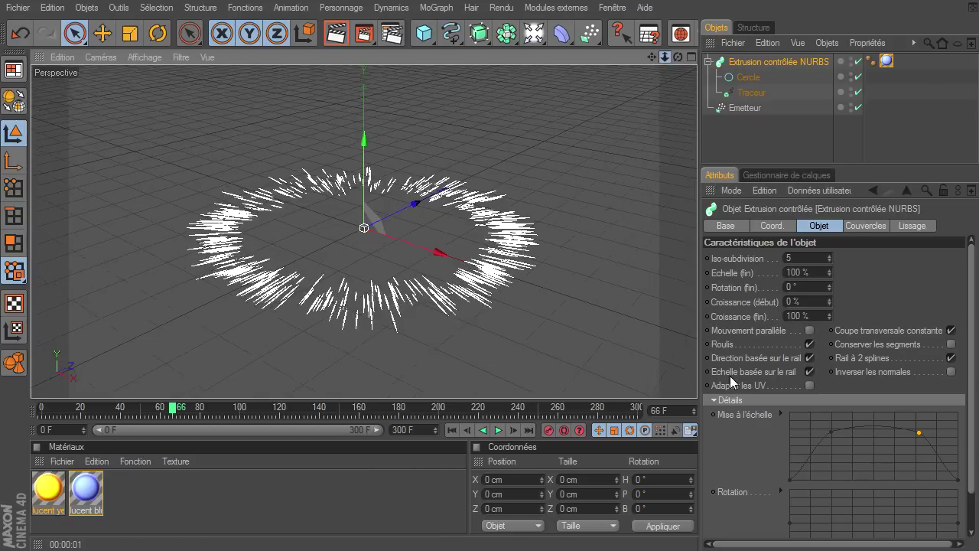
{"action": "left_click", "coordinate": [743, 139]}
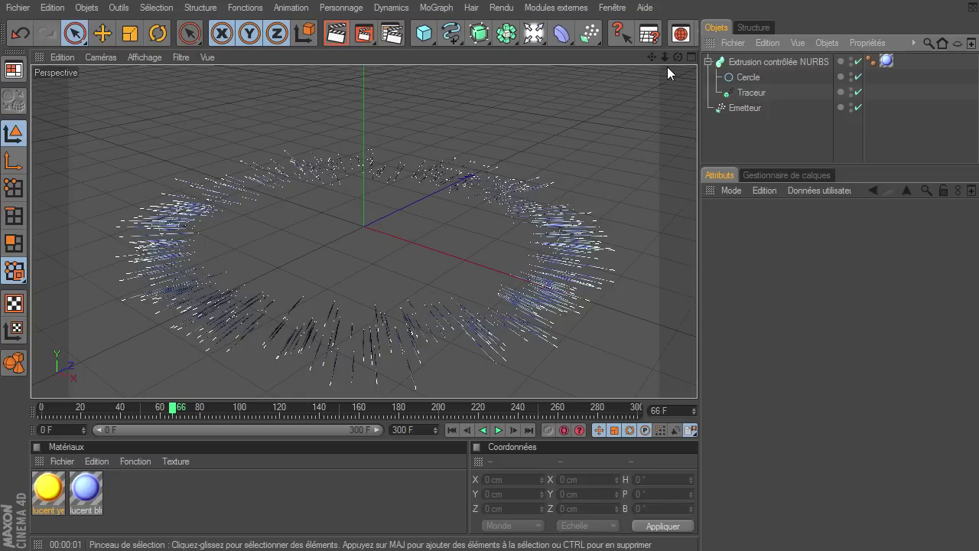
{"action": "left_click", "coordinate": [858, 61]}
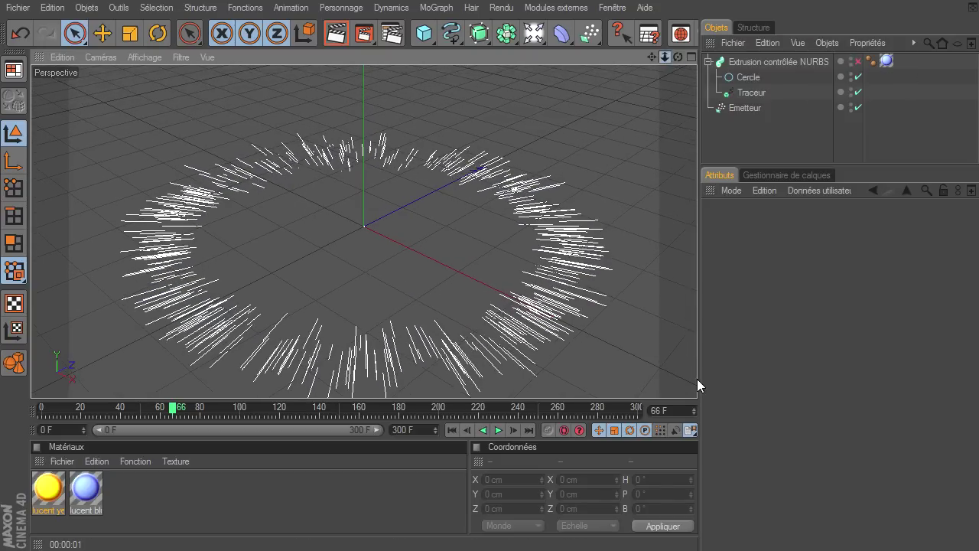
{"action": "left_click", "coordinate": [454, 429]}
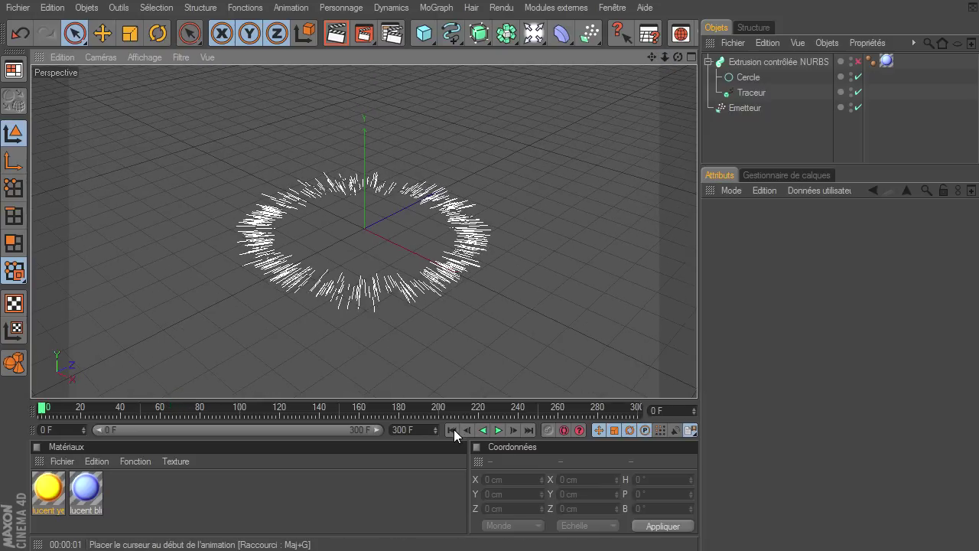
{"action": "left_click", "coordinate": [498, 429]}
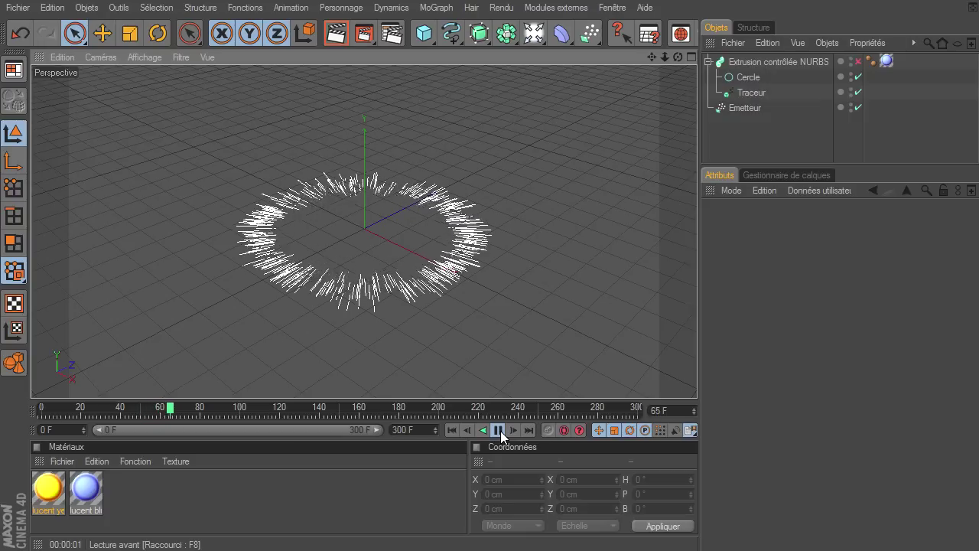
{"action": "left_click", "coordinate": [498, 430]}
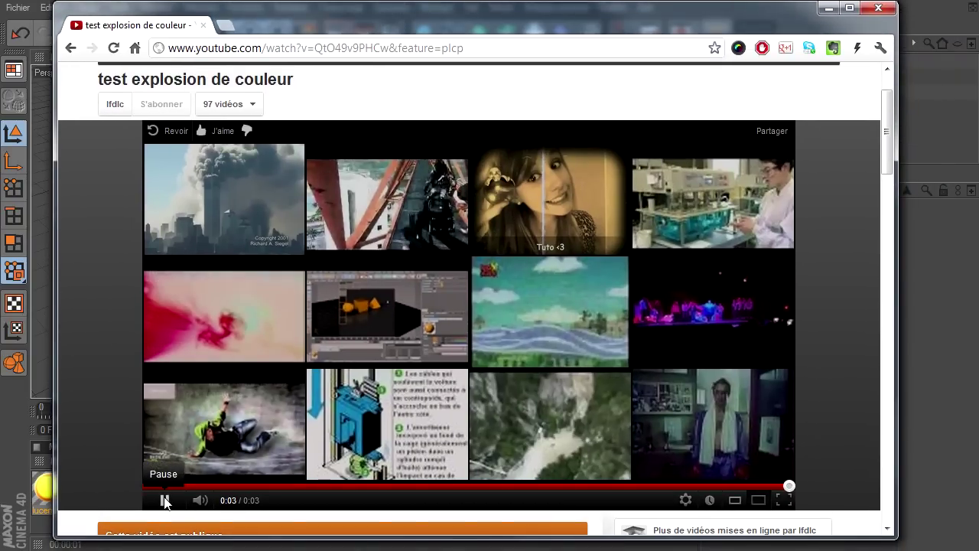
- Replay the 'test explosion de couleur' reference video on YouTube
{"action": "left_click", "coordinate": [164, 499]}
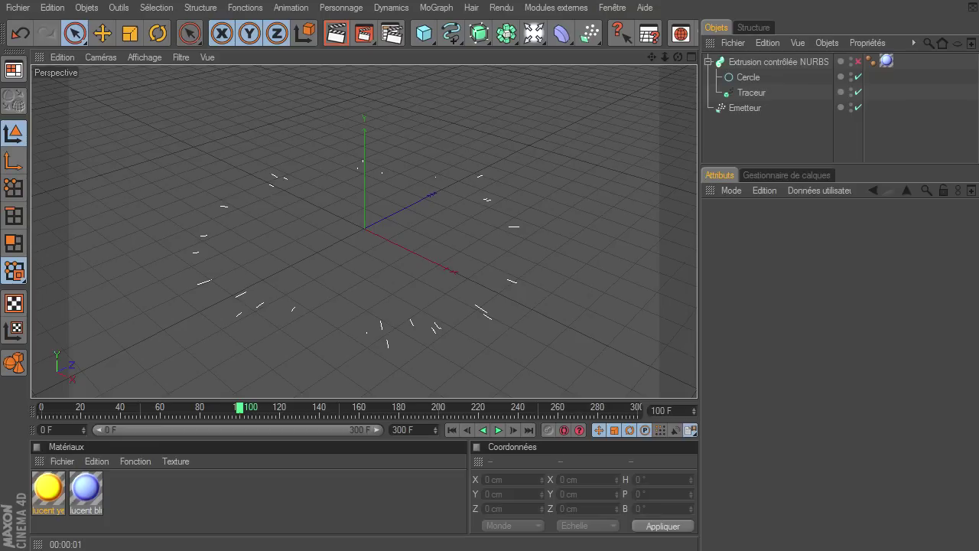
- Set the Emetteur's vertical angle to 180°
{"action": "left_click", "coordinate": [739, 107]}
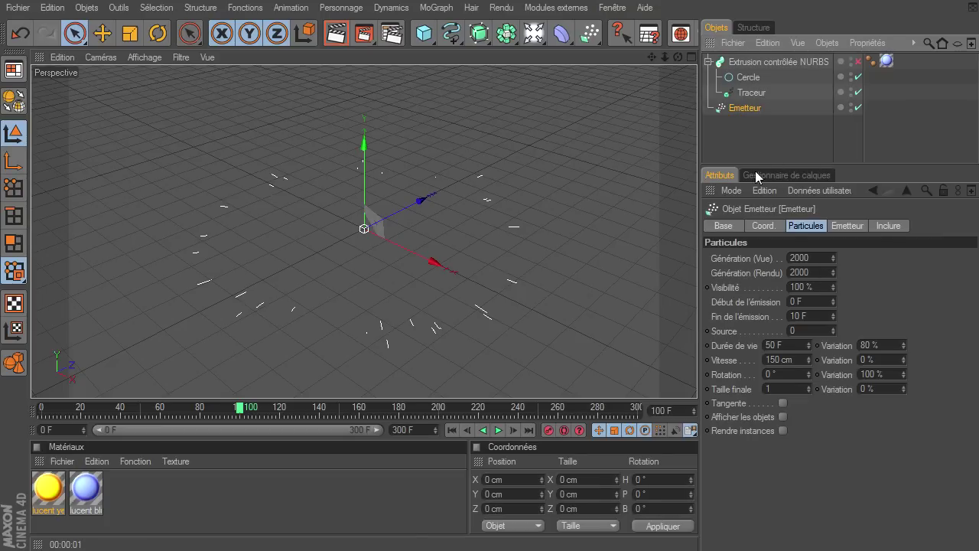
{"action": "left_click_drag", "start_coordinate": [727, 157], "coordinate": [781, 50]}
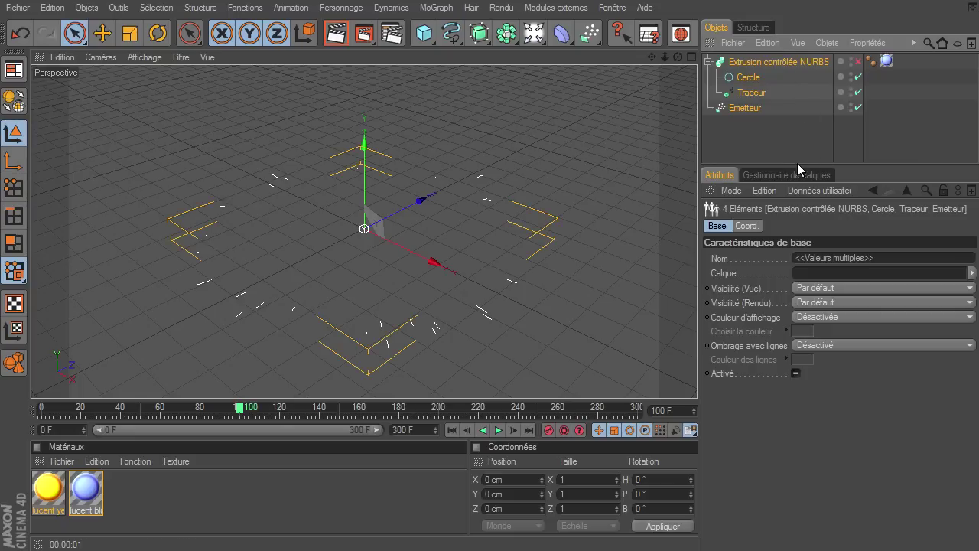
{"action": "left_click", "coordinate": [767, 115]}
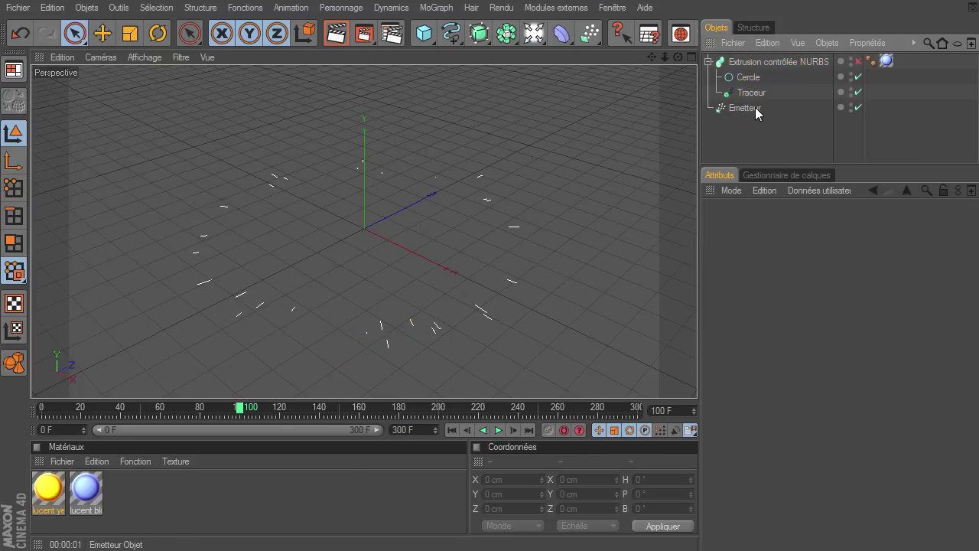
{"action": "left_click", "coordinate": [755, 108]}
{"action": "left_click", "coordinate": [845, 225]}
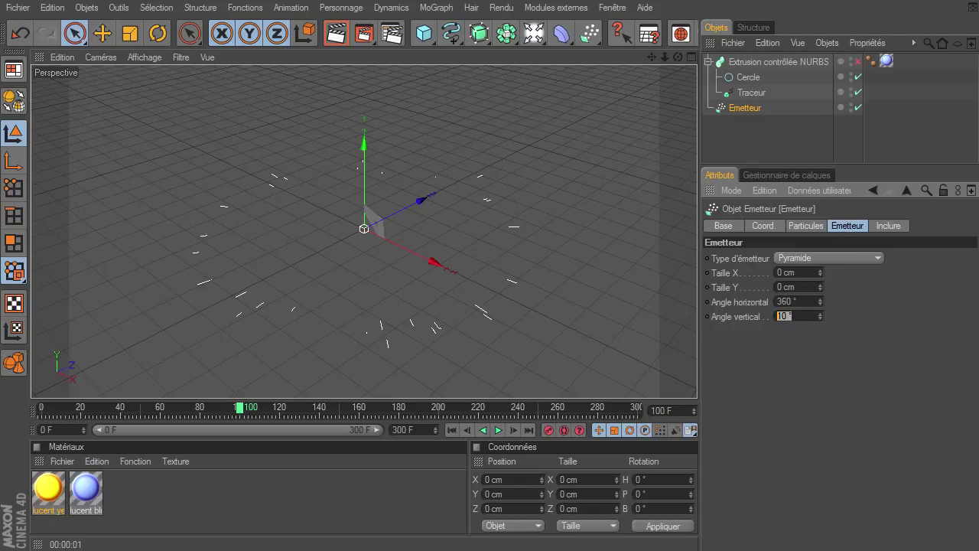
{"action": "type", "text": "180"}
{"action": "key", "text": "Return"}
- Replay the animation from the first frame to watch the spherical burst
{"action": "left_click", "coordinate": [452, 429]}
{"action": "left_click", "coordinate": [498, 431]}
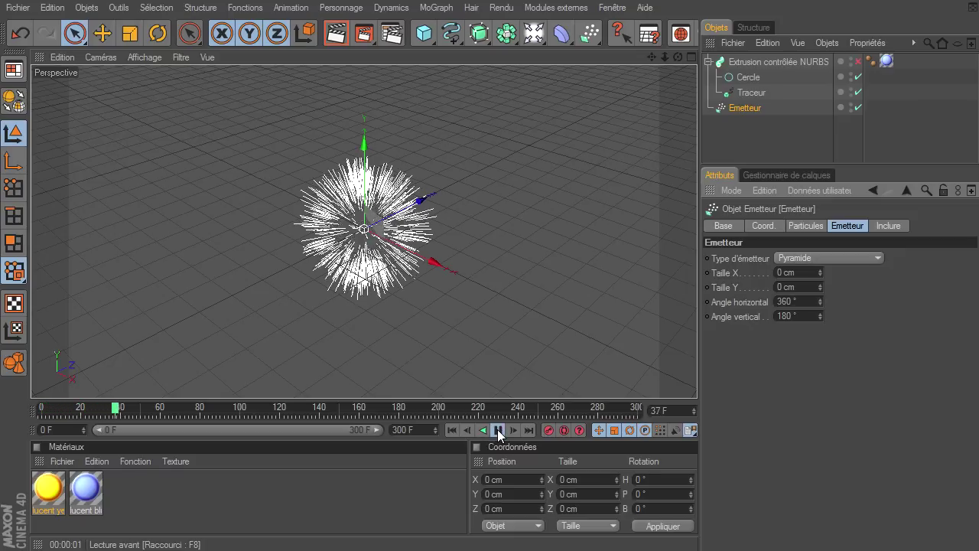
{"action": "left_click", "coordinate": [498, 431]}
- Re-enable the Extrusion NURBS and render a preview of the blue streaks
{"action": "mouse_move", "coordinate": [678, 57]}
{"action": "left_mouse_down"}
{"action": "mouse_move", "coordinate": [691, 389]}
{"action": "mouse_move", "coordinate": [677, 70]}
{"action": "left_mouse_up"}
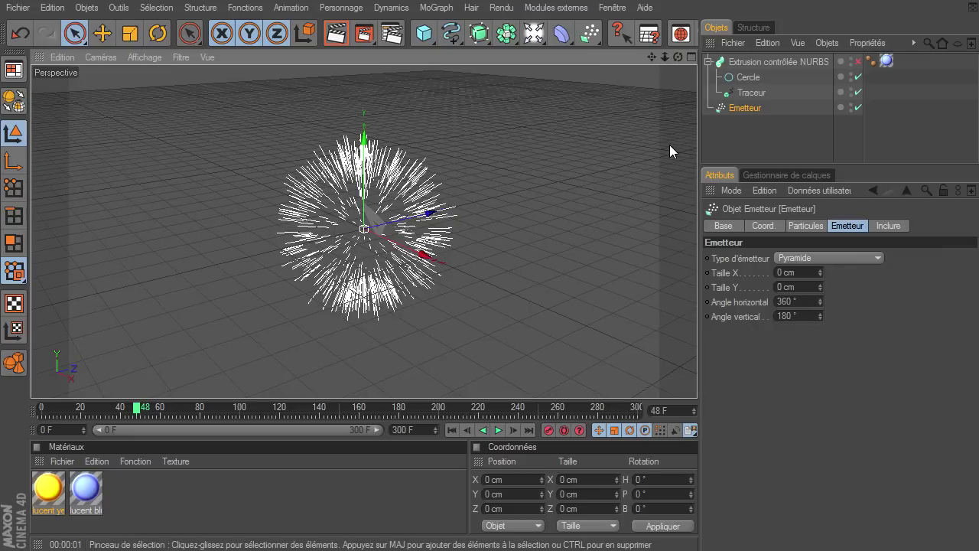
{"action": "left_click", "coordinate": [857, 61]}
{"action": "left_click", "coordinate": [336, 34]}
{"action": "left_click", "coordinate": [336, 34]}
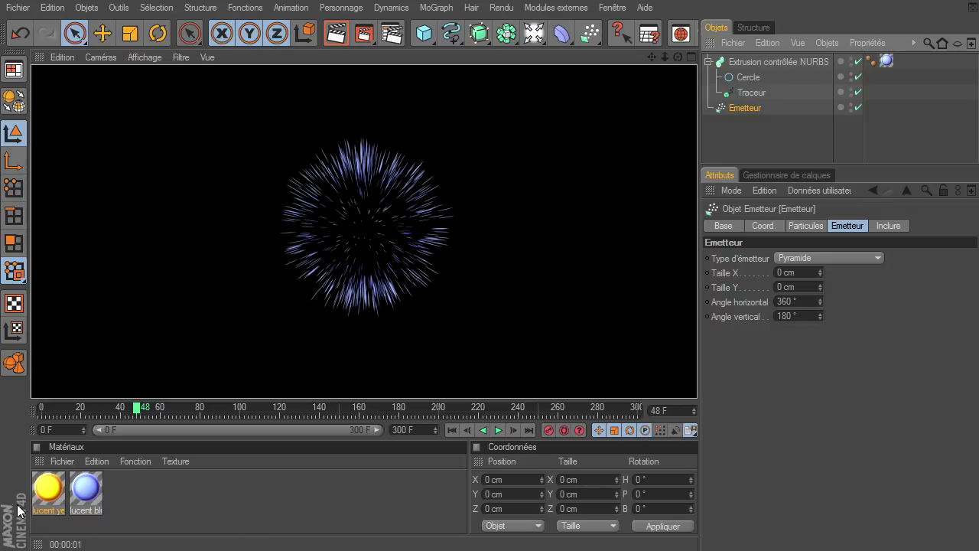
- Apply the yellow material to the streak extrusion, render it, and group all objects under a null
{"action": "left_click", "coordinate": [38, 491]}
{"action": "left_click_drag", "start_coordinate": [897, 70], "coordinate": [895, 69]}
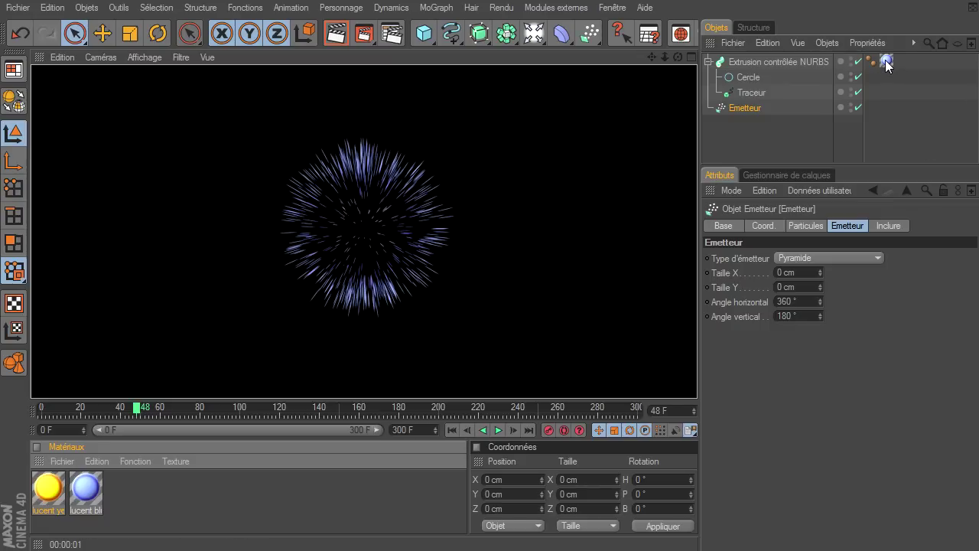
{"action": "left_click", "coordinate": [336, 35]}
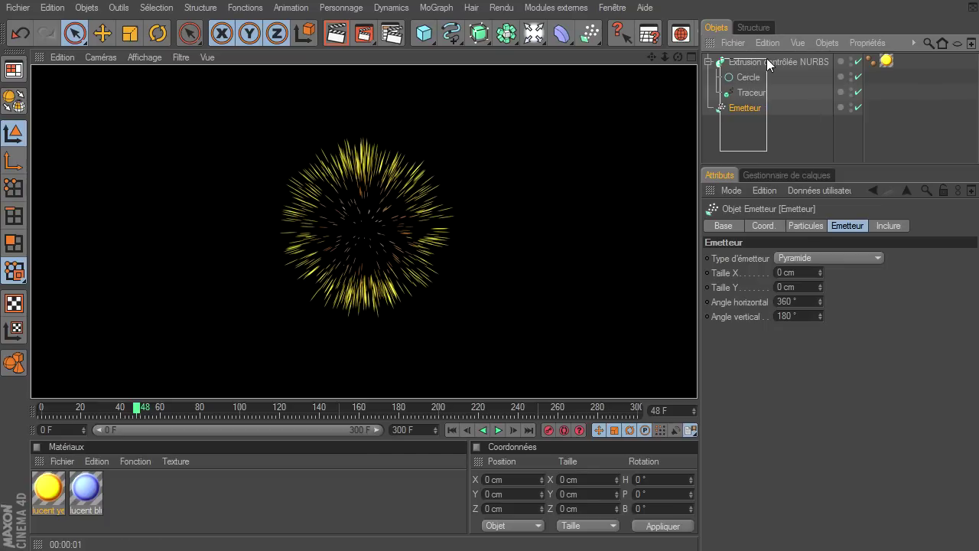
{"action": "key", "text": "ctrl+a"}
{"action": "key", "text": "alt+g"}
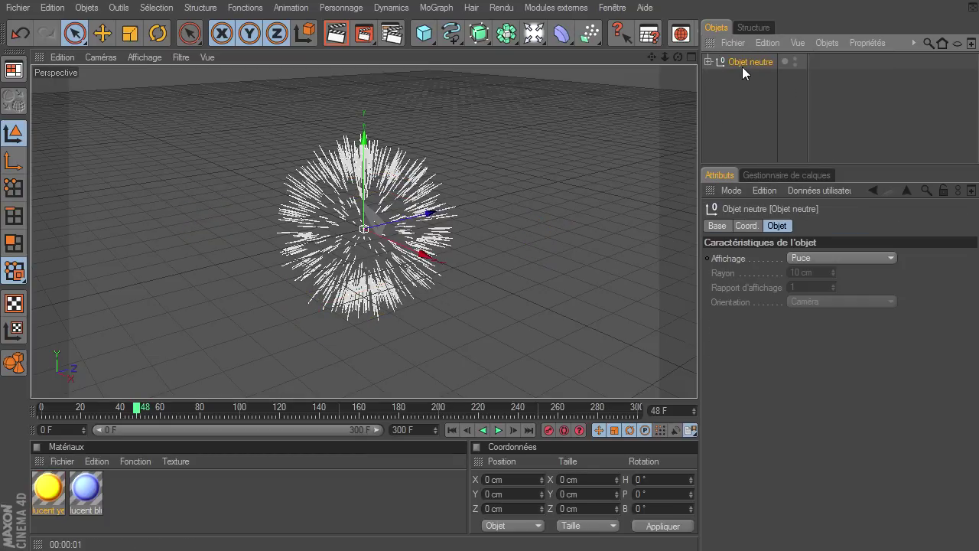
- Duplicate the Objet neutre group and give the copy's extrusion the blue material
{"action": "left_click_drag", "start_coordinate": [742, 66], "coordinate": [751, 112], "text": "ctrl"}
{"action": "left_click", "coordinate": [709, 76]}
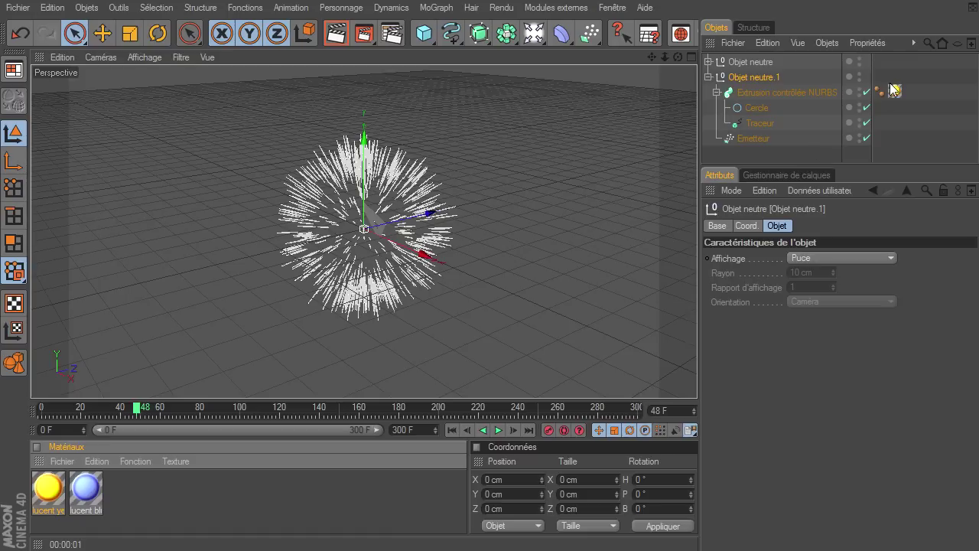
{"action": "left_click_drag", "start_coordinate": [897, 91], "coordinate": [895, 91]}
- Set the copy's Emetteur vertical angle to 10°
{"action": "left_click", "coordinate": [747, 139]}
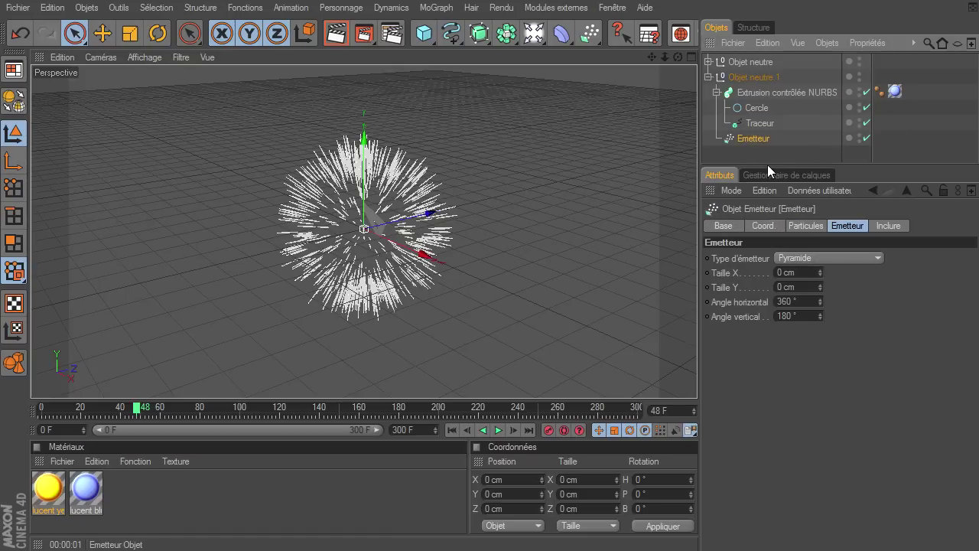
{"action": "double_click", "coordinate": [808, 316]}
{"action": "type", "text": "10"}
{"action": "key", "text": "Return"}
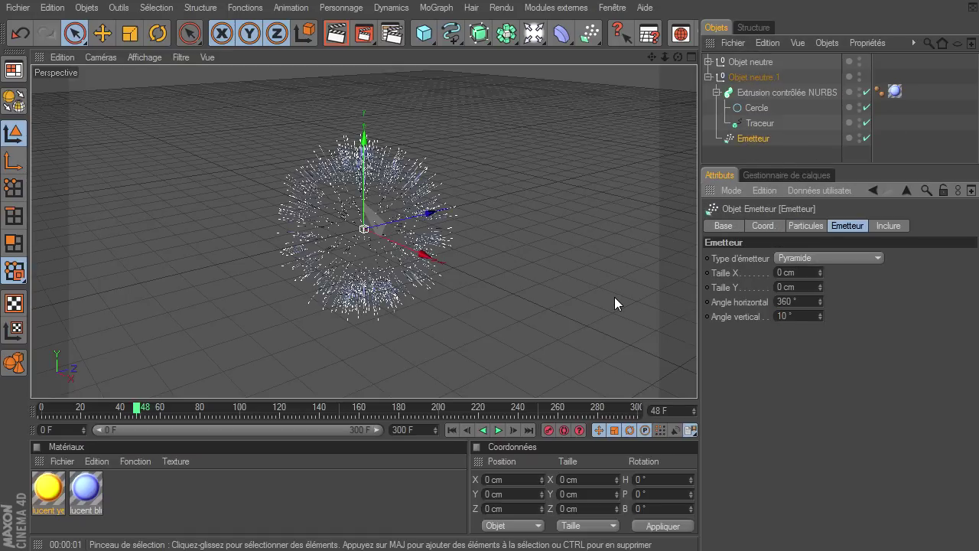
- Disable both streak extrusions and play the particle animation to frame 76
{"action": "left_click", "coordinate": [867, 92]}
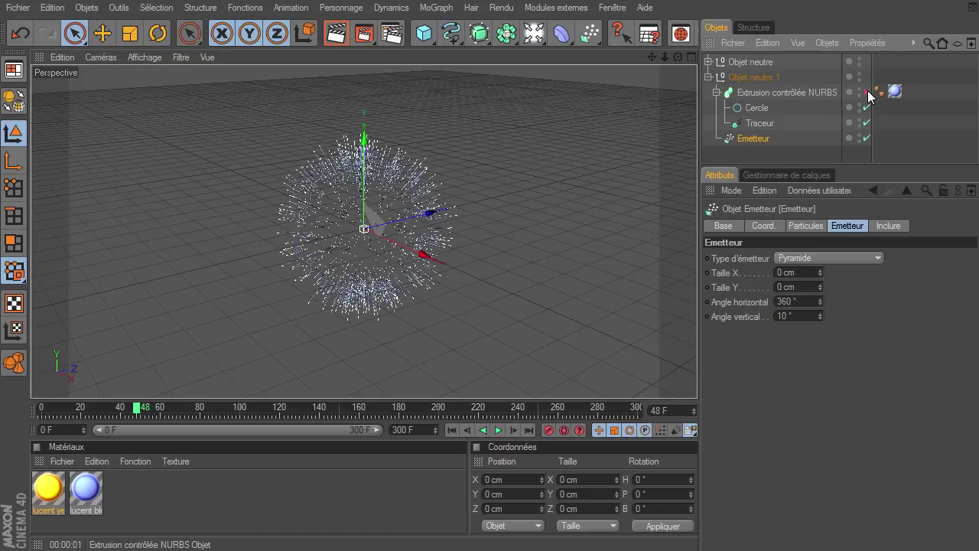
{"action": "left_click", "coordinate": [865, 77]}
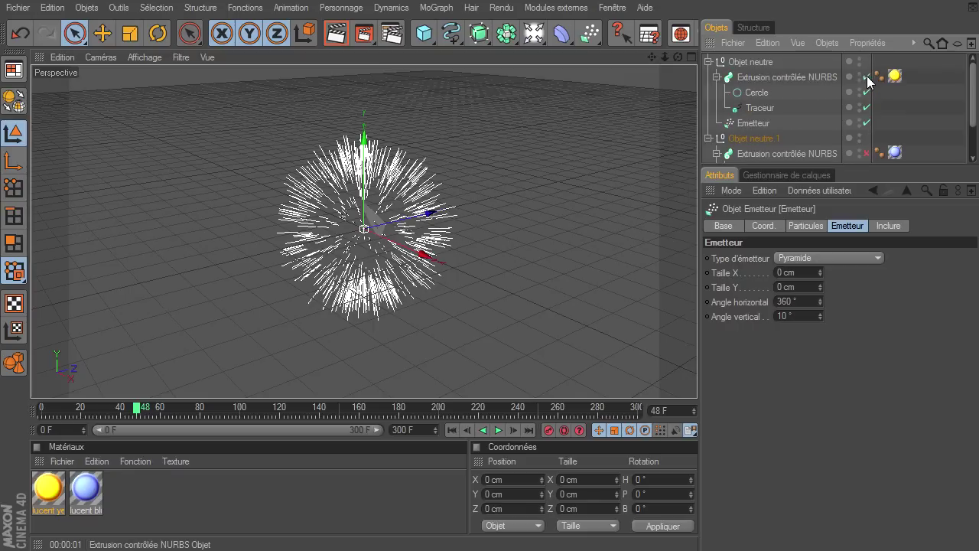
{"action": "left_click_drag", "start_coordinate": [836, 169], "coordinate": [841, 264]}
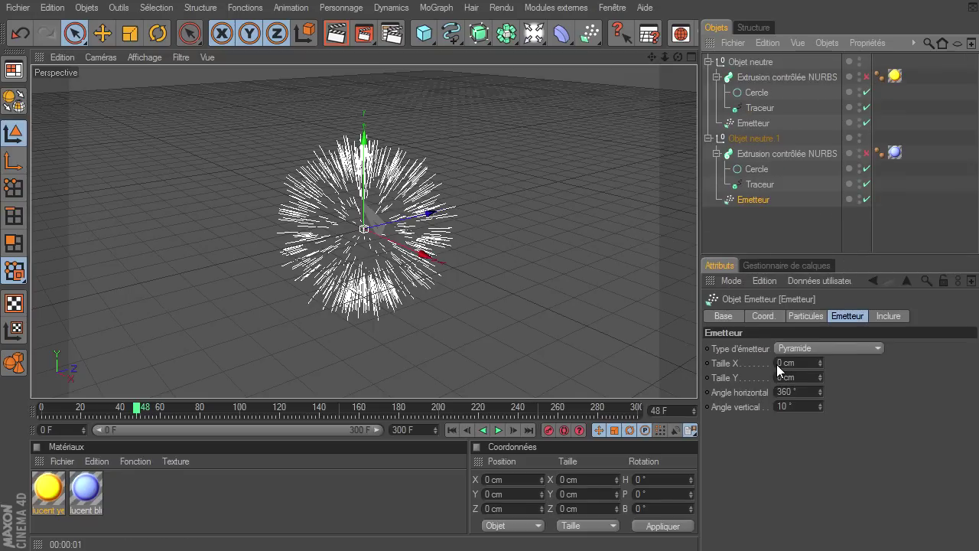
{"action": "left_click", "coordinate": [452, 429]}
{"action": "left_click", "coordinate": [495, 432]}
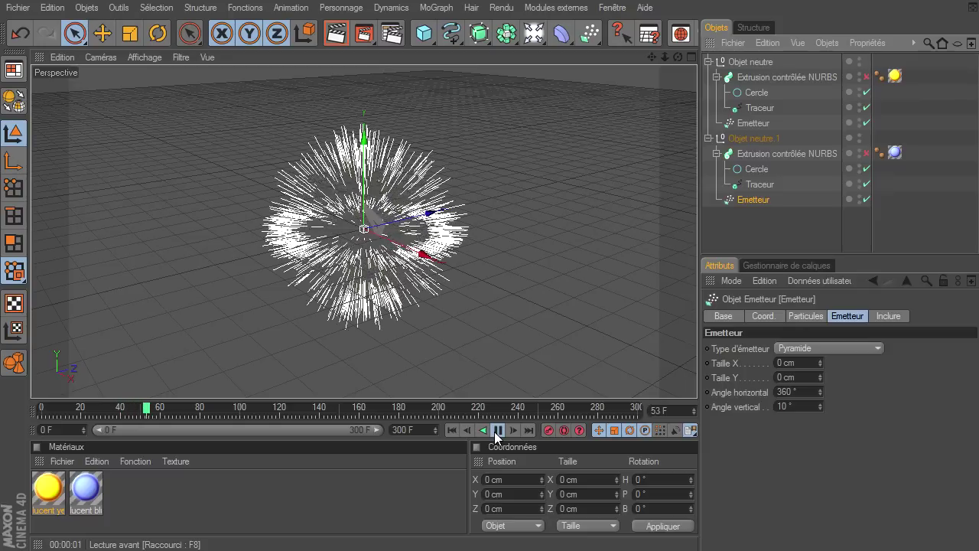
{"action": "left_click", "coordinate": [497, 431]}
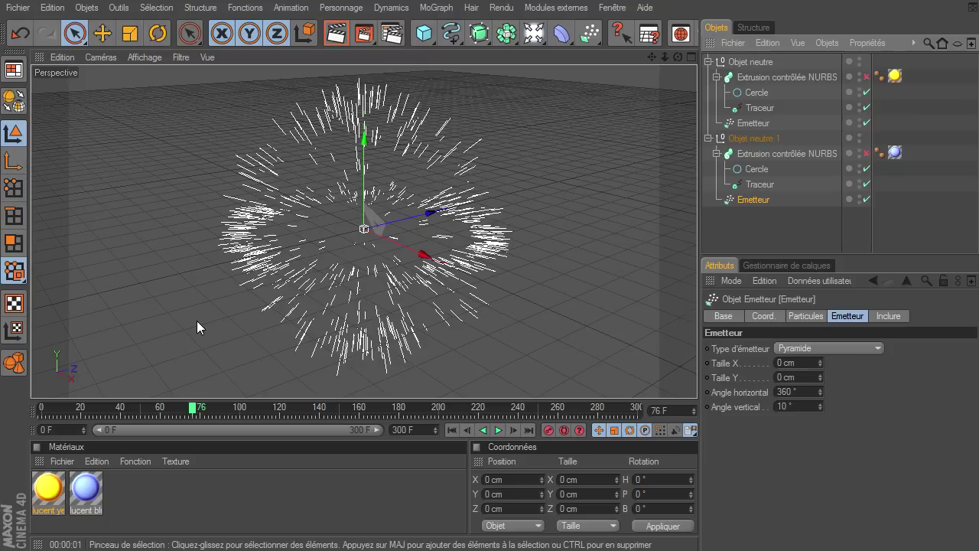
- Re-enable both yellow and blue streak extrusions and render the two-colour burst
{"action": "left_click", "coordinate": [866, 153]}
{"action": "left_click", "coordinate": [866, 76]}
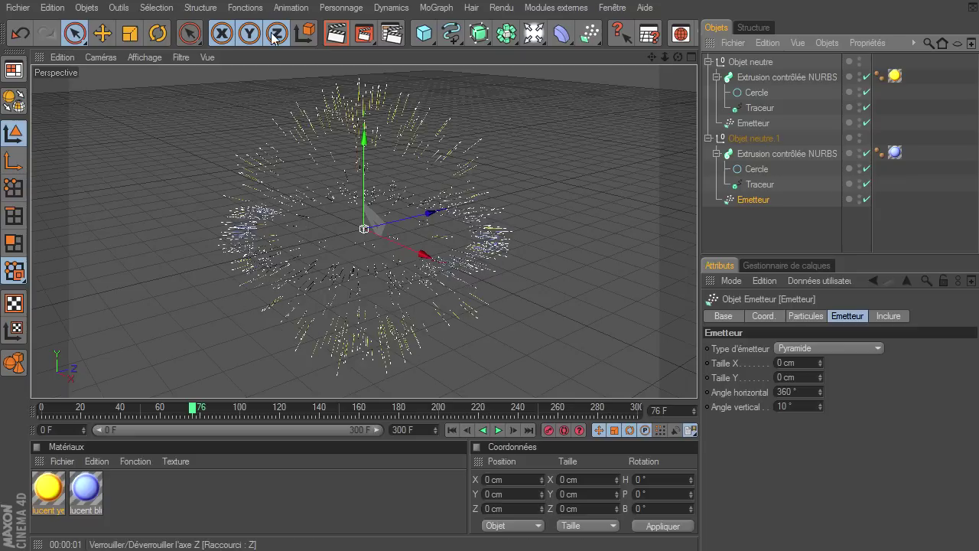
{"action": "left_click", "coordinate": [335, 34]}
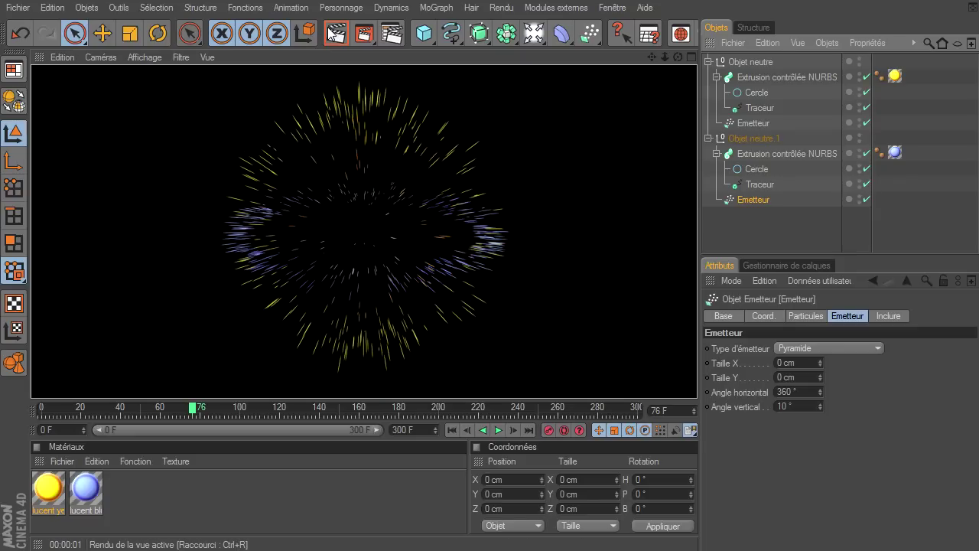
- Hide the streaks and check the emitter's viewport and render particle counts of 2000
{"action": "left_click", "coordinate": [855, 314]}
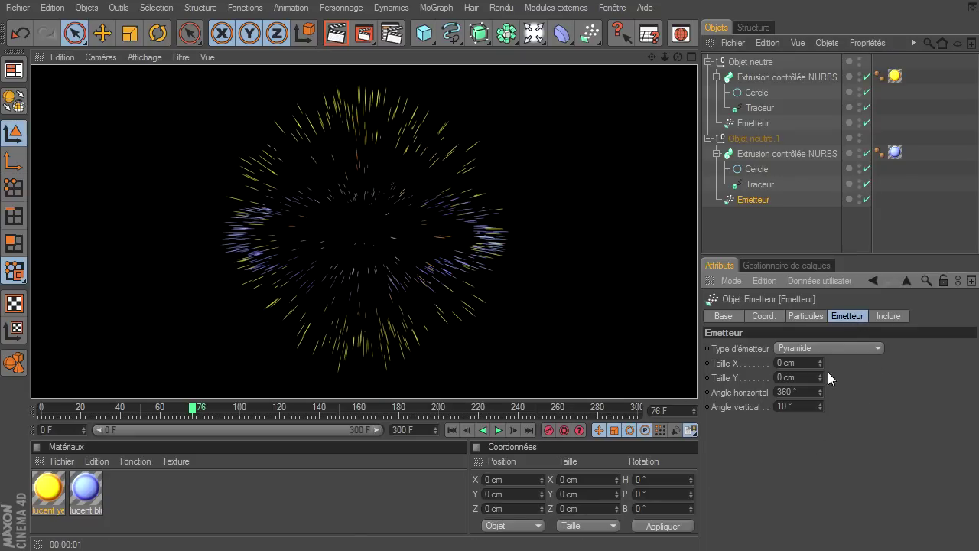
{"action": "left_click", "coordinate": [802, 315]}
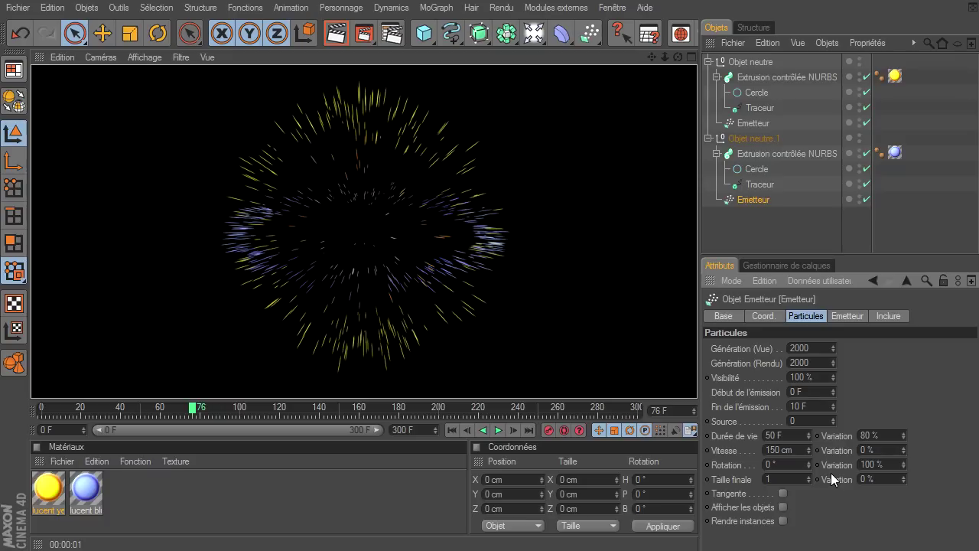
{"action": "left_click", "coordinate": [867, 76]}
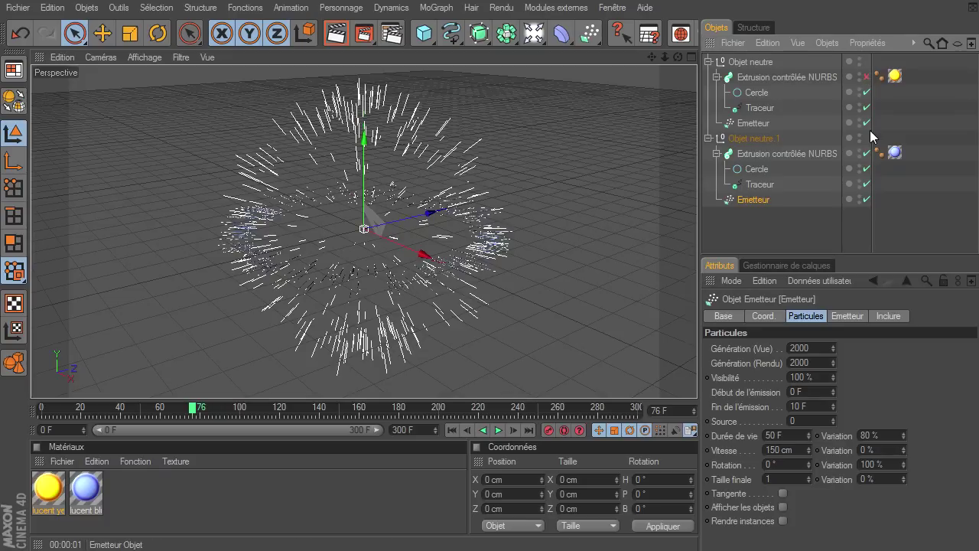
{"action": "left_click", "coordinate": [808, 348]}
{"action": "left_click", "coordinate": [817, 363]}
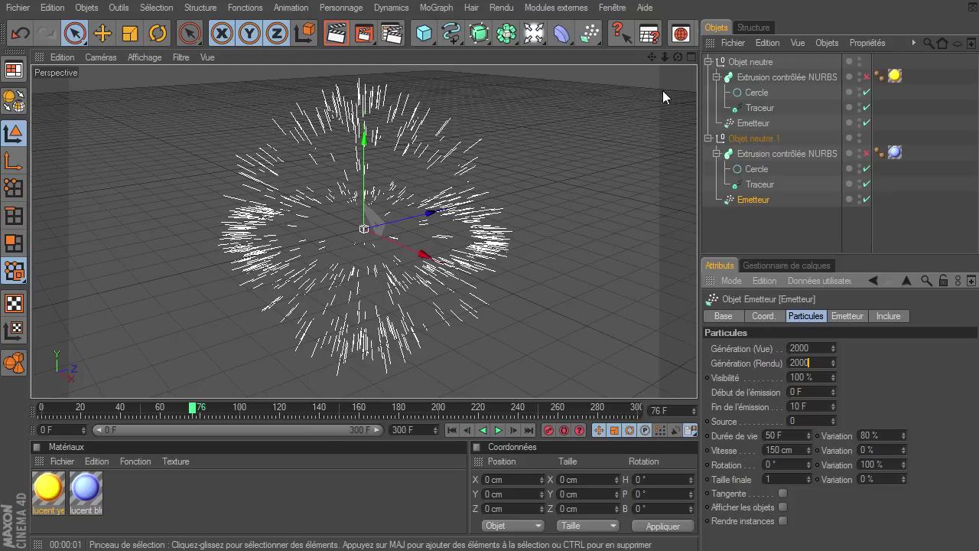
- Play to frame 91, re-enable the streaks, render, then rewind to frame 0
{"action": "mouse_move", "coordinate": [678, 58]}
{"action": "left_mouse_down"}
{"action": "mouse_move", "coordinate": [697, 378]}
{"action": "mouse_move", "coordinate": [678, 59]}
{"action": "left_mouse_up"}
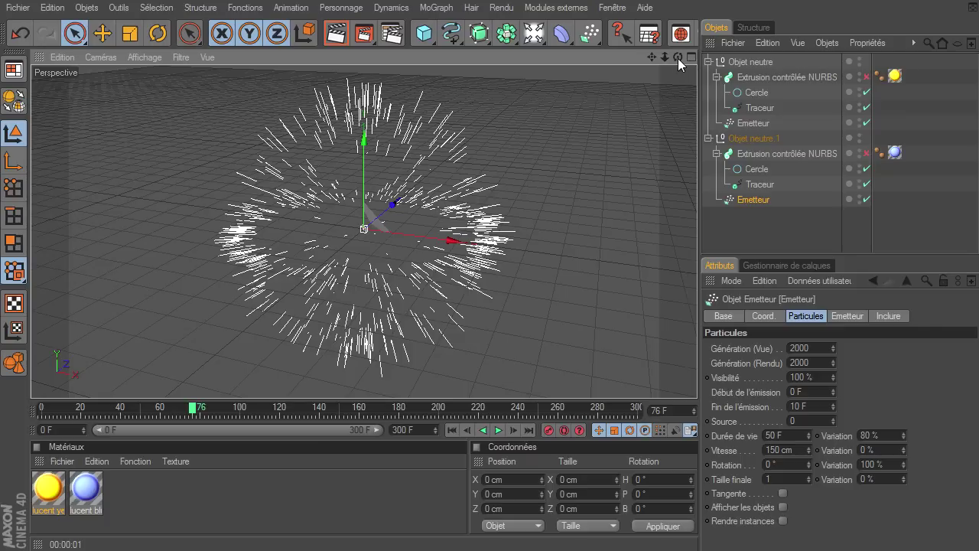
{"action": "left_click", "coordinate": [500, 434]}
{"action": "left_click", "coordinate": [499, 434]}
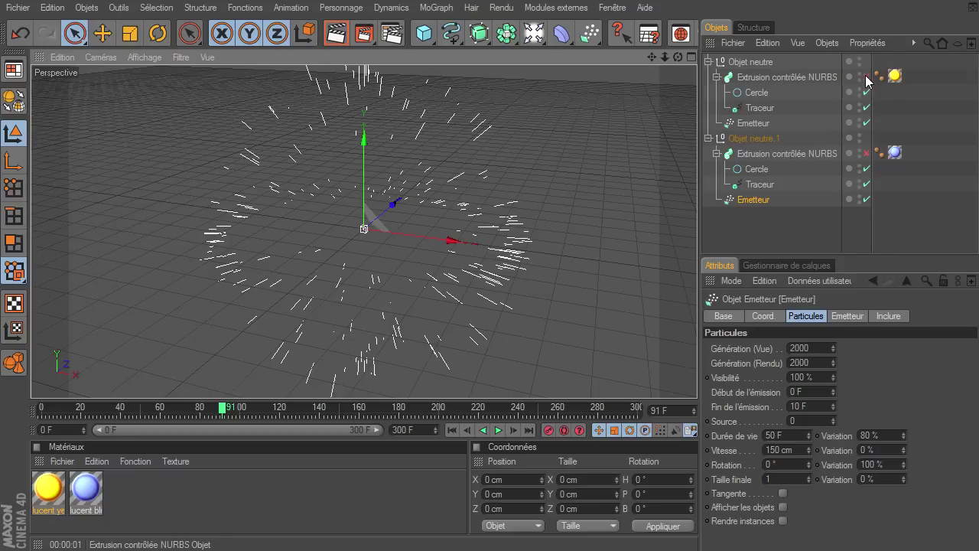
{"action": "left_click", "coordinate": [867, 153]}
{"action": "left_click", "coordinate": [335, 34]}
{"action": "left_click", "coordinate": [705, 234]}
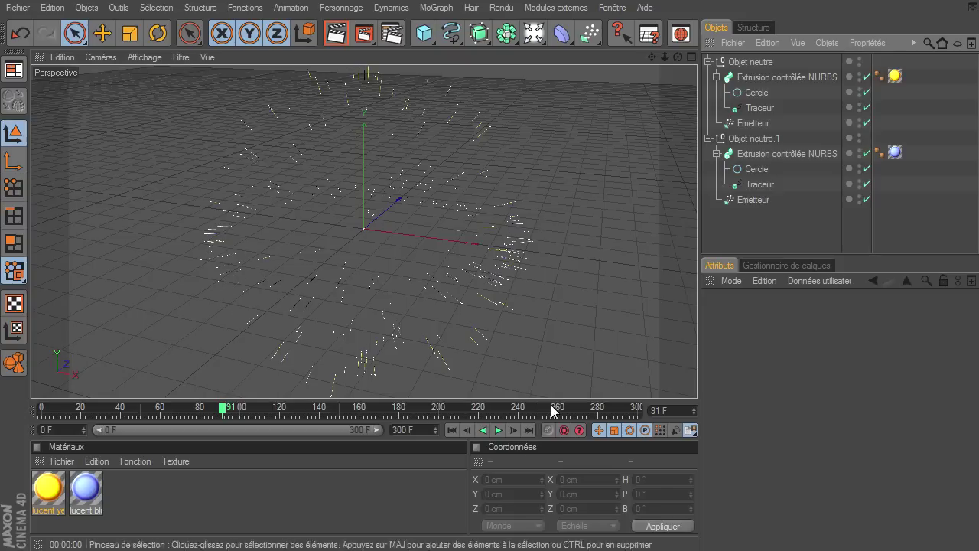
{"action": "left_click", "coordinate": [455, 431]}
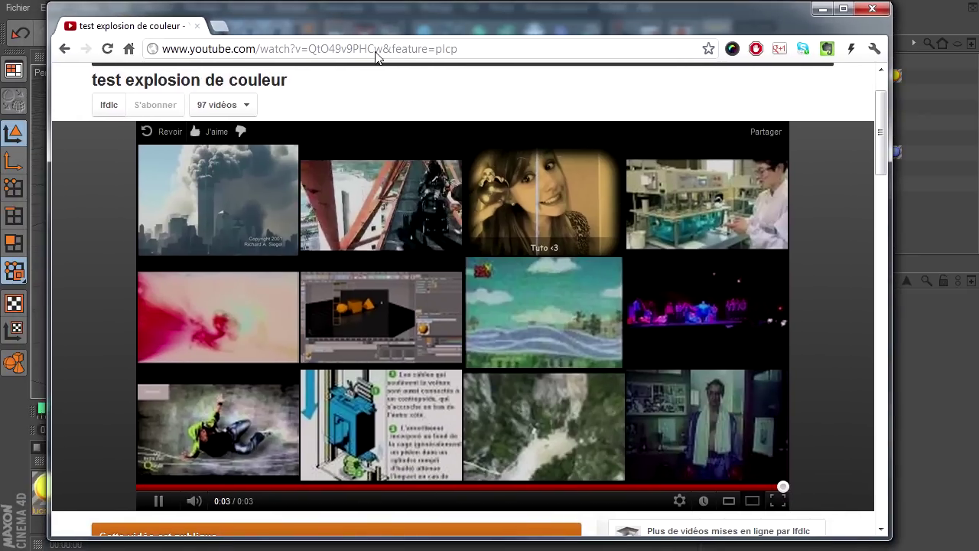
- Replay the 'test explosion de couleur' YouTube clip from 0:00
{"action": "left_click", "coordinate": [156, 502]}
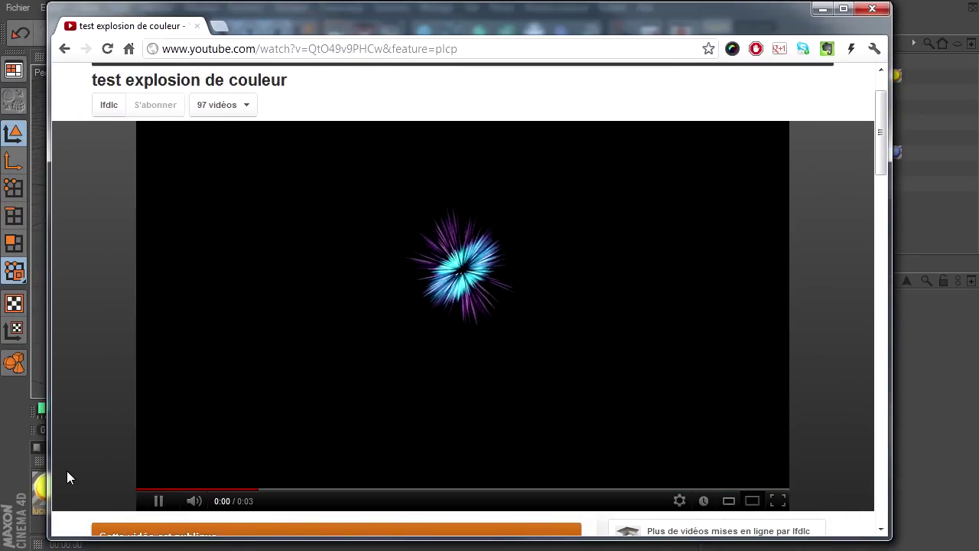